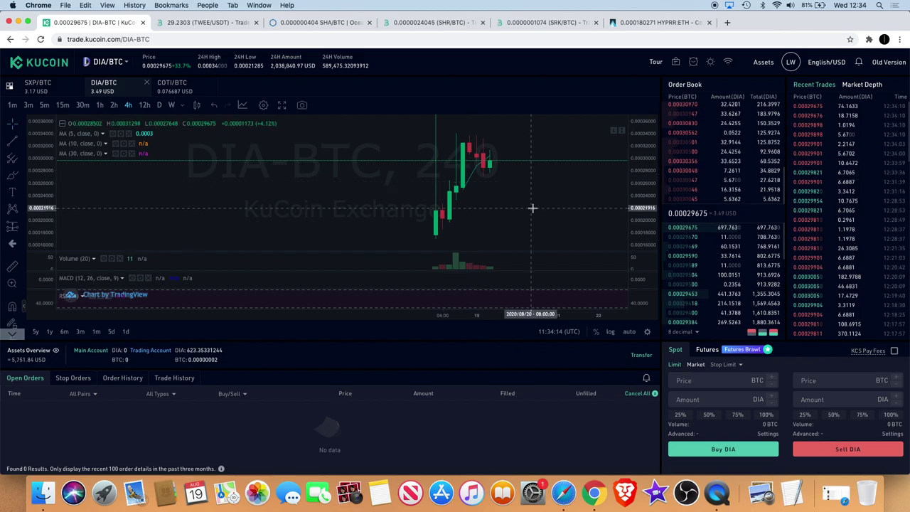
Scroll the view on KuCoin's DIA/BTC 4-hour chart.
scroll(533, 207, up, 2)
scroll(532, 207, up, 2)
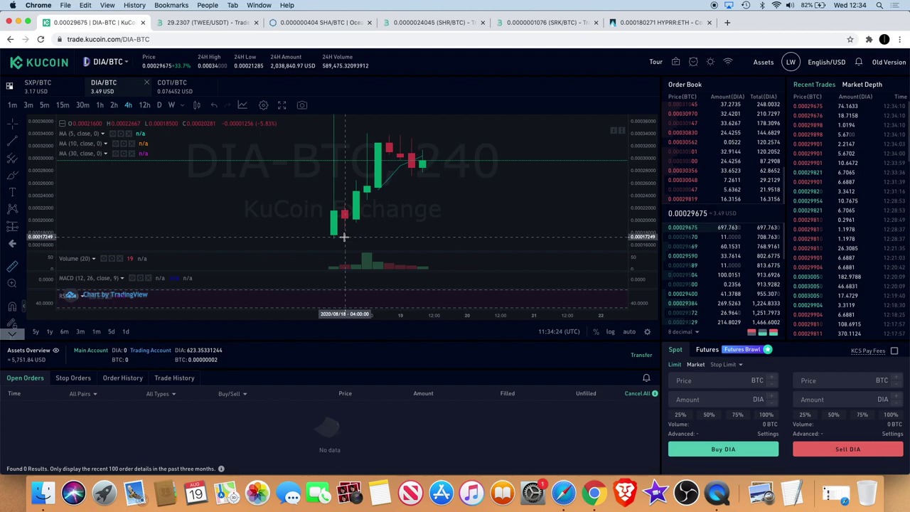
shift+click(344, 237)
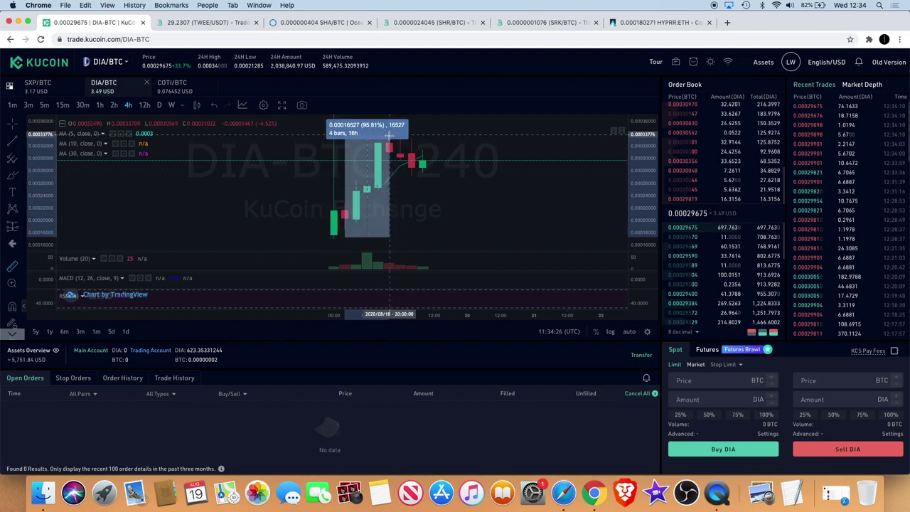
click(510, 133)
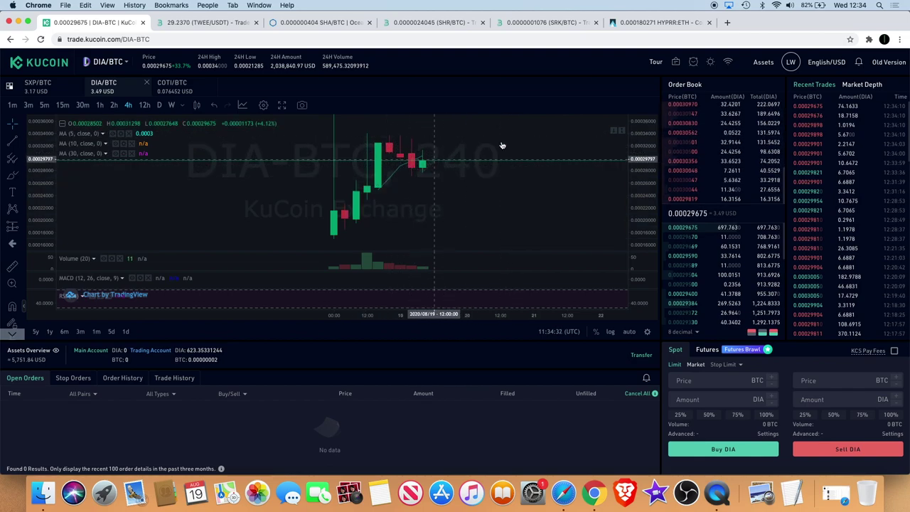
drag(648, 160, 649, 187)
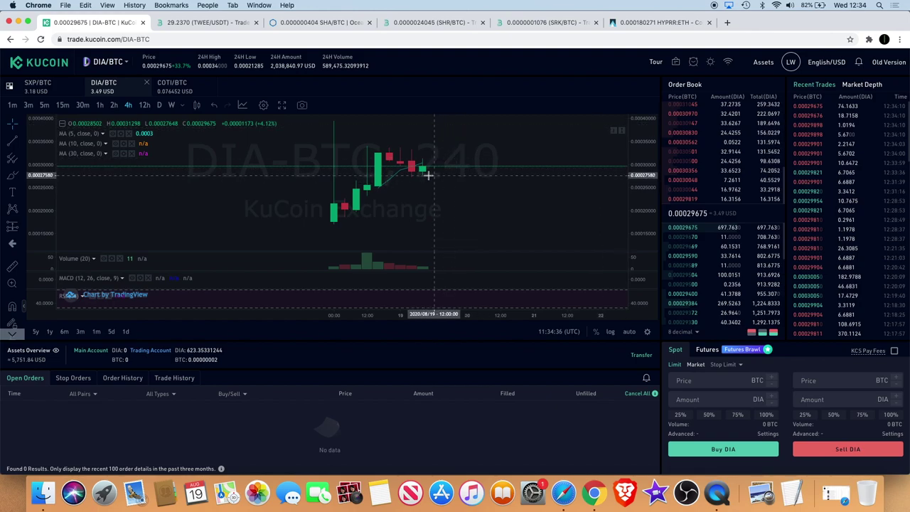
scroll(429, 175, right, 3)
scroll(429, 175, right, 2)
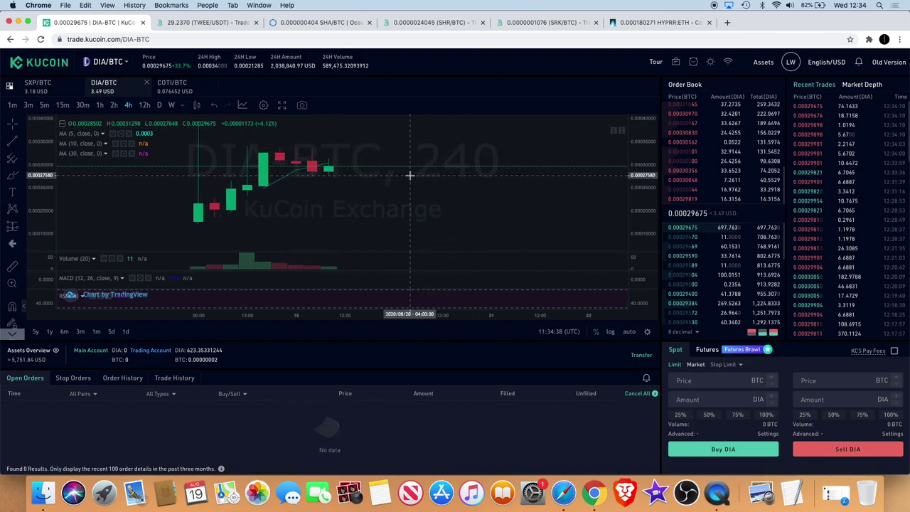
scroll(388, 175, left, 2)
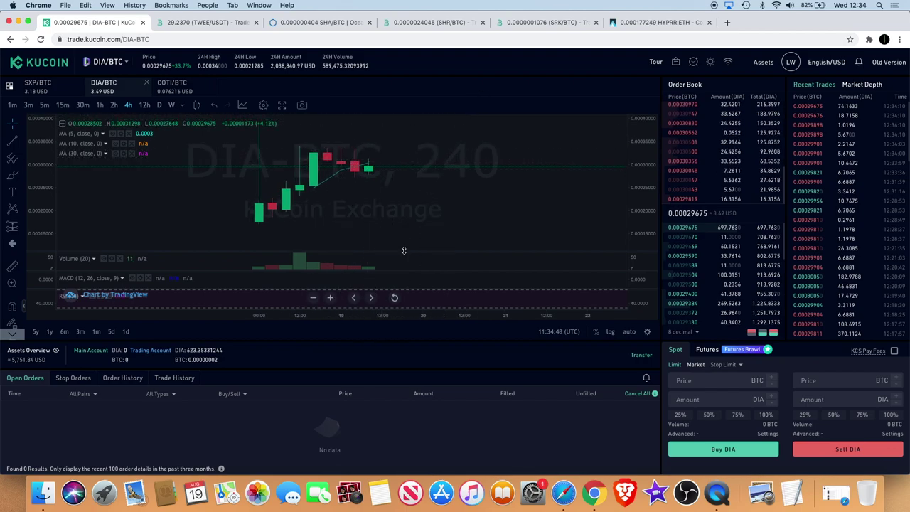
scroll(547, 192, down, 3)
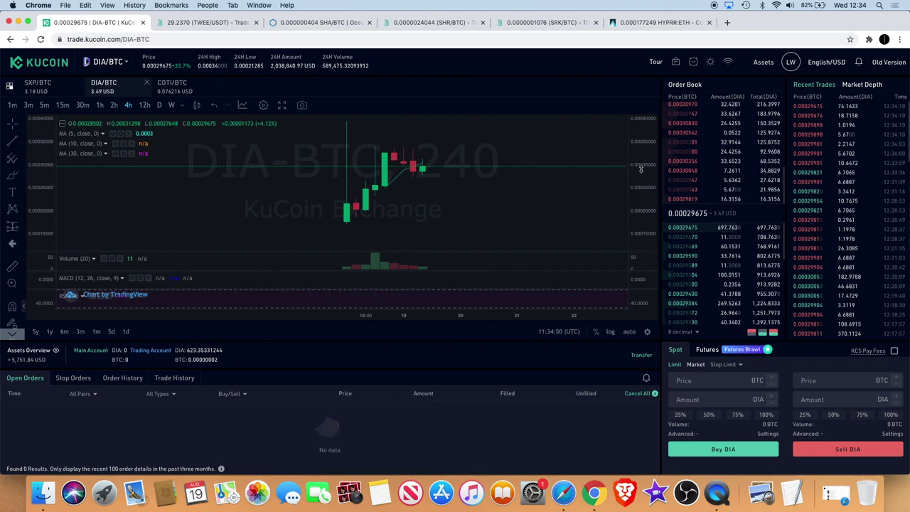
scroll(529, 187, up, 1)
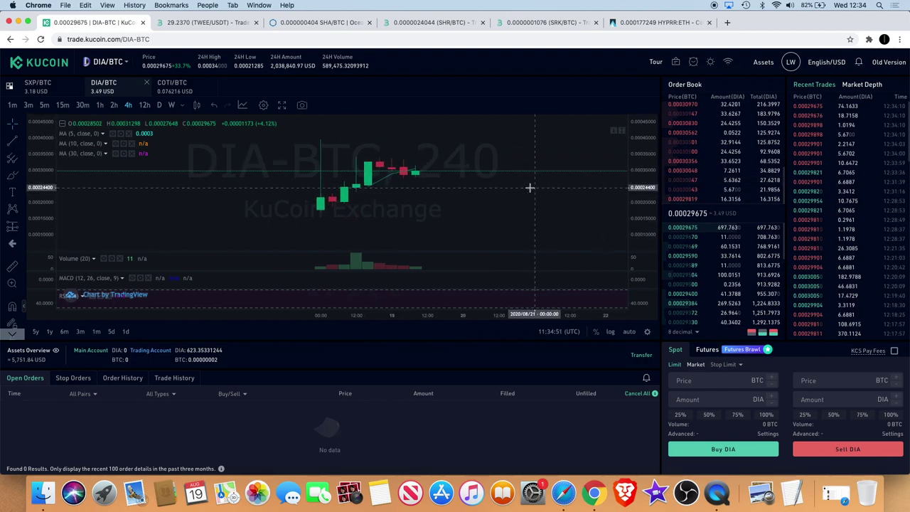
scroll(530, 187, up, 1)
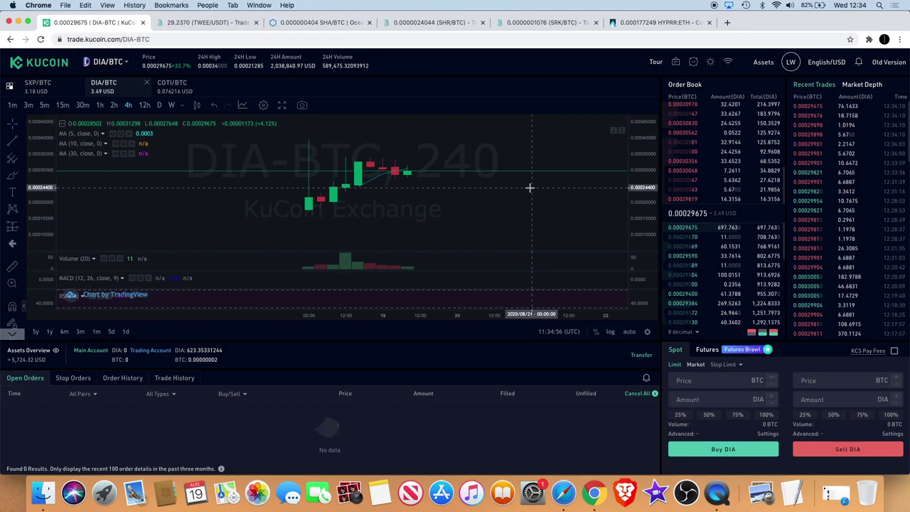
scroll(530, 187, down, 2)
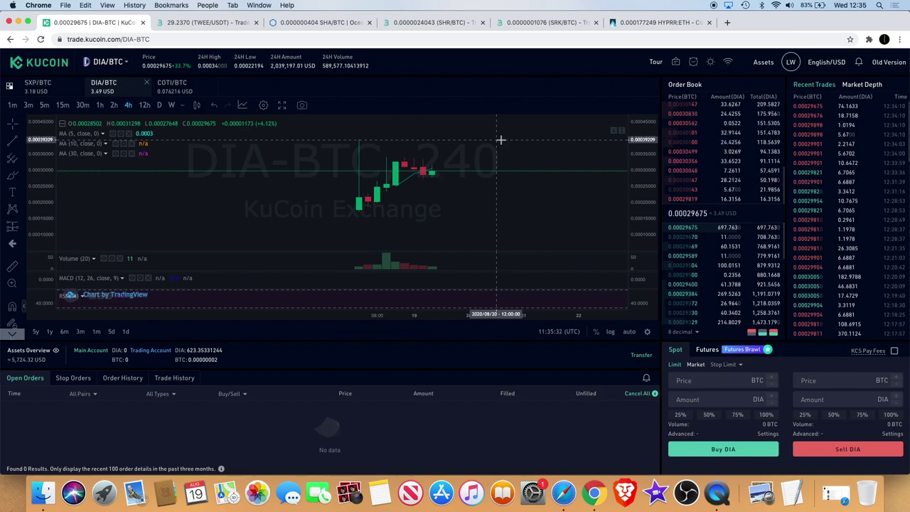
scroll(500, 140, up, 3)
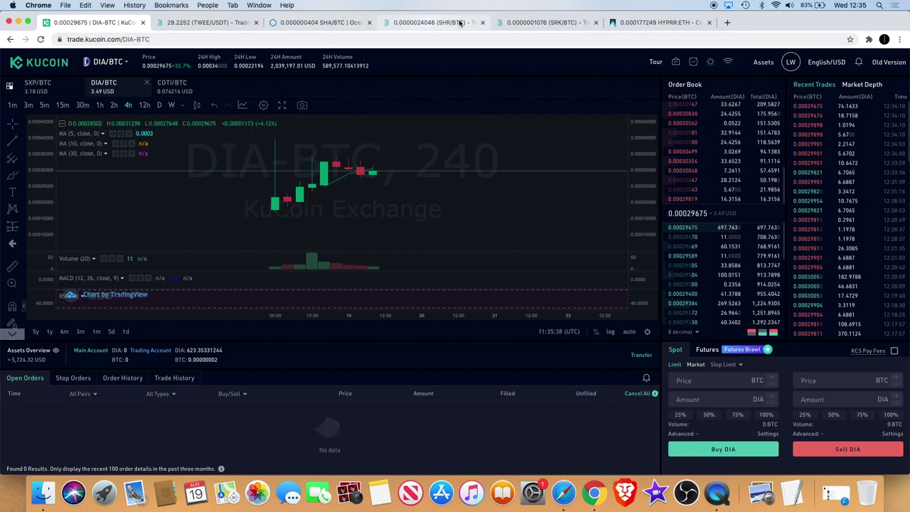
Bring up BitMart's SRK/BTC 4-hour chart and adjust its zoom.
click(543, 22)
scroll(467, 230, up, 2)
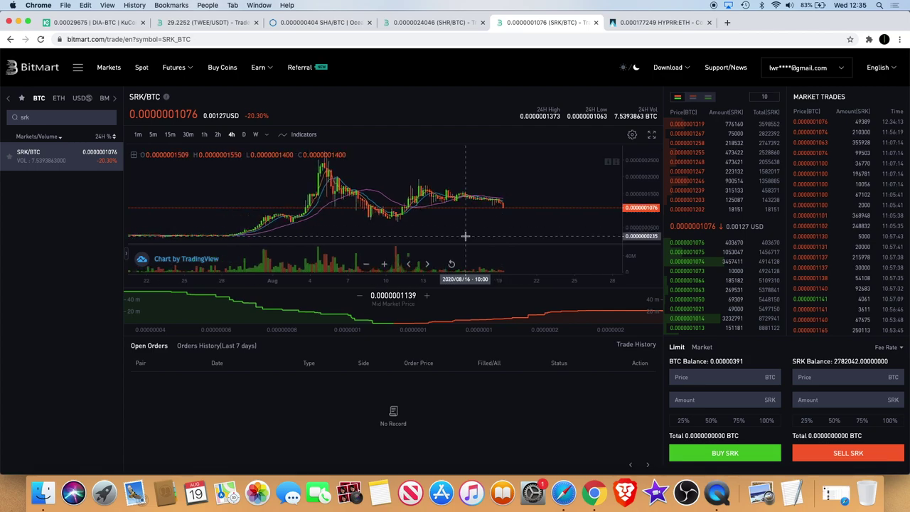
scroll(466, 231, up, 2)
scroll(466, 233, up, 2)
scroll(465, 235, up, 2)
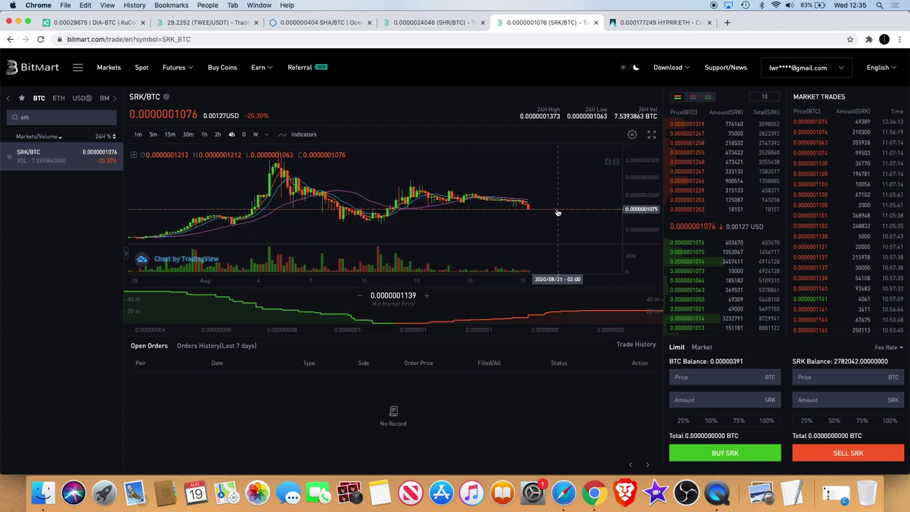
scroll(537, 219, down, 2)
scroll(537, 219, down, 2)
scroll(536, 219, down, 2)
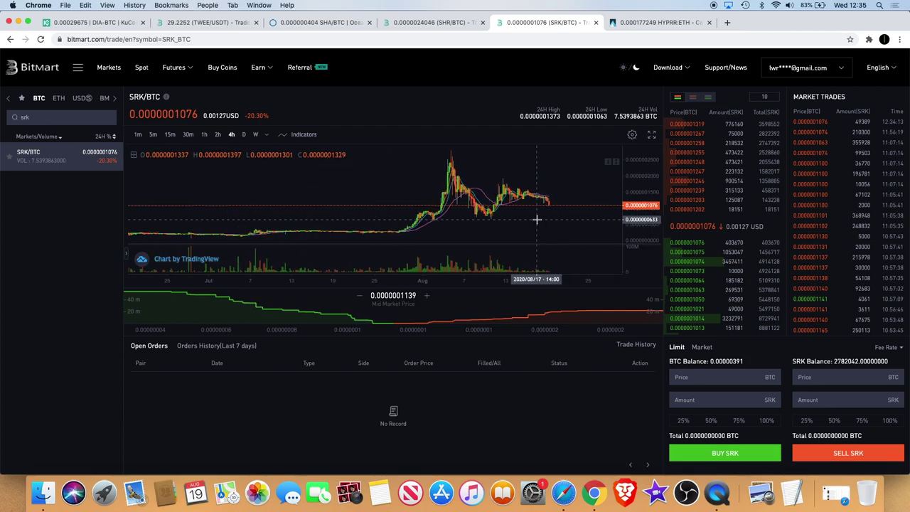
scroll(537, 219, up, 2)
scroll(537, 219, up, 2)
scroll(537, 219, up, 1)
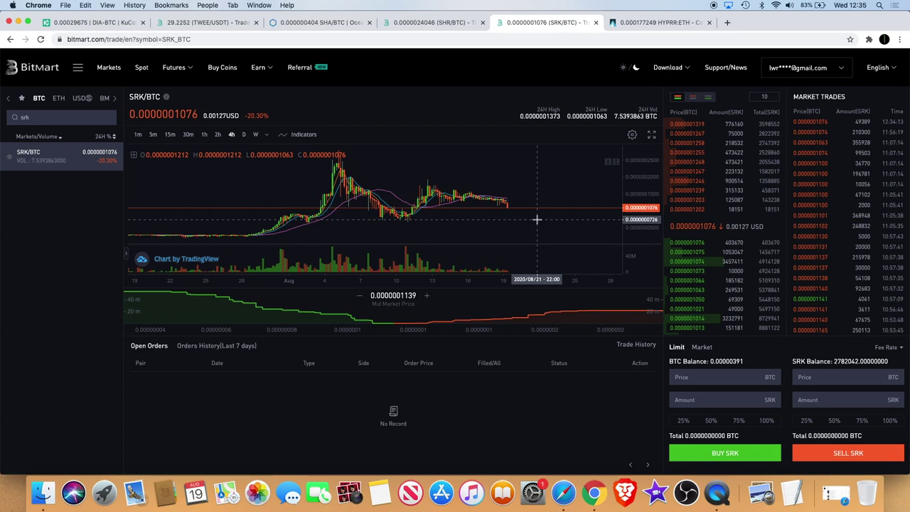
Frame the chart back to July around the early-August spike and reveal the drawing tools.
scroll(536, 219, up, 1)
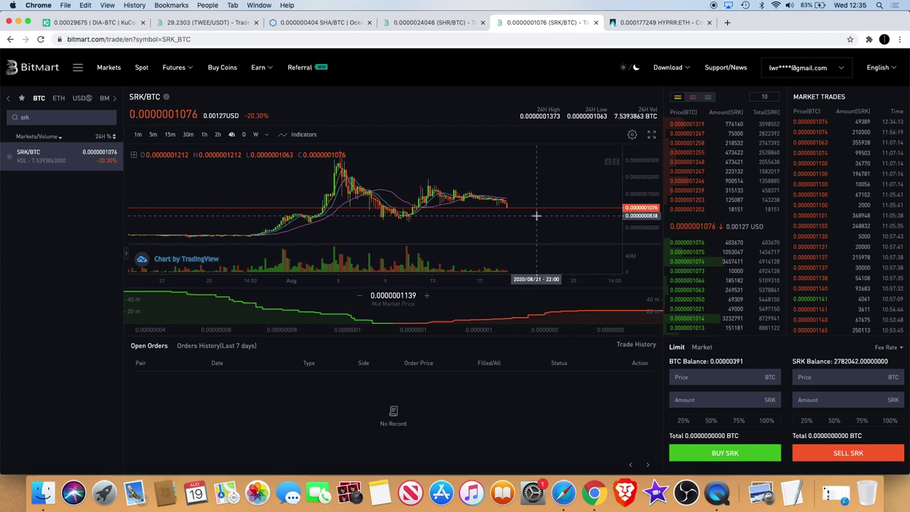
scroll(535, 216, up, 1)
scroll(534, 216, up, 1)
scroll(533, 214, up, 1)
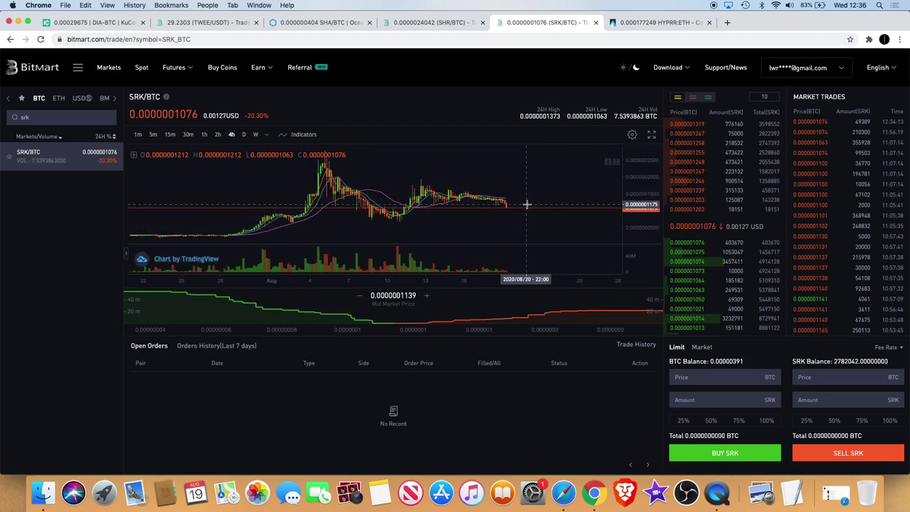
scroll(526, 203, down, 1)
scroll(526, 203, down, 1)
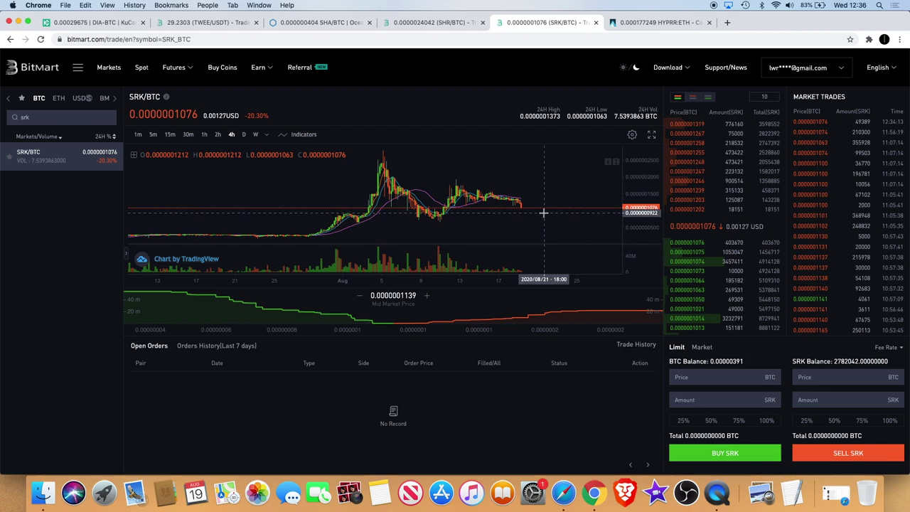
scroll(543, 212, down, 2)
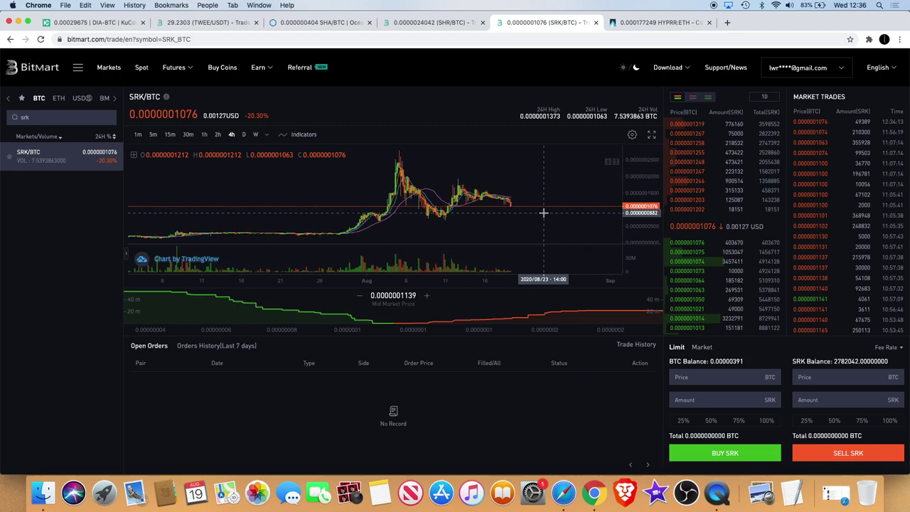
scroll(543, 213, down, 2)
scroll(543, 213, down, 2)
scroll(543, 212, down, 2)
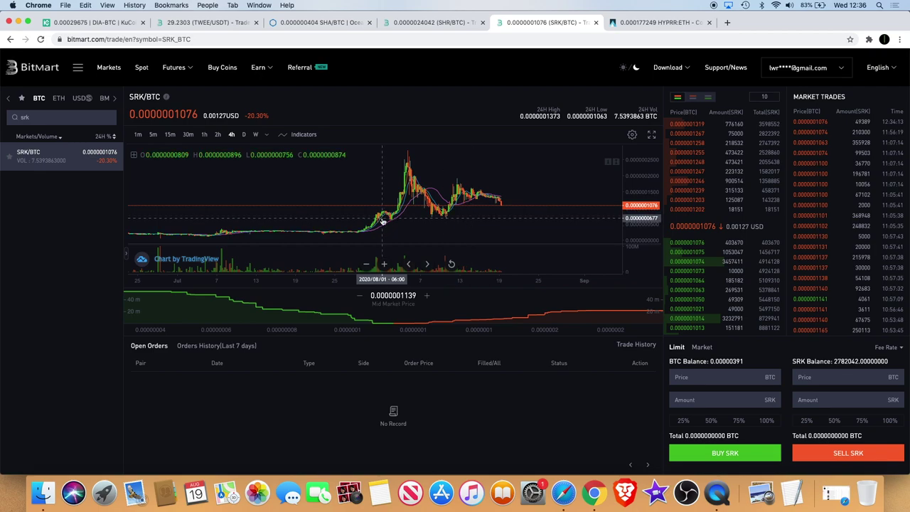
click(128, 254)
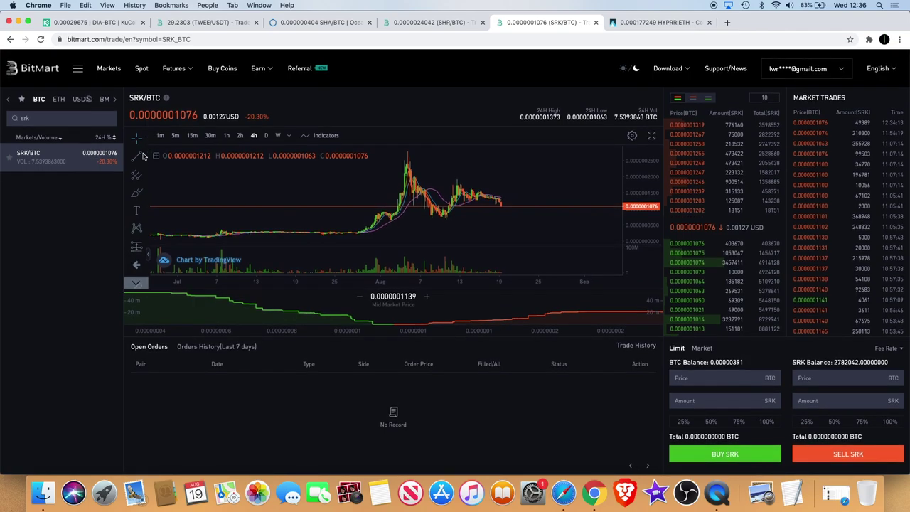
Draw a horizontal line at the SRK/BTC mid-August low and zoom in on the spike.
click(148, 158)
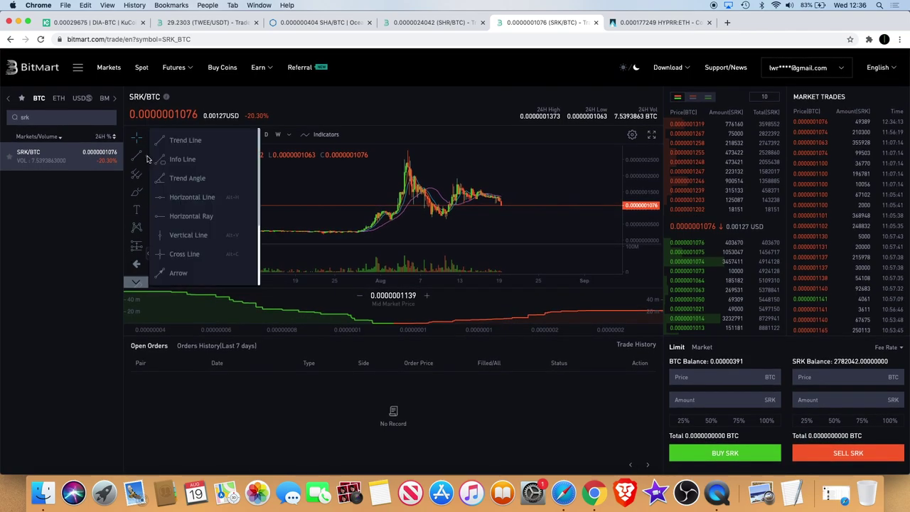
click(187, 197)
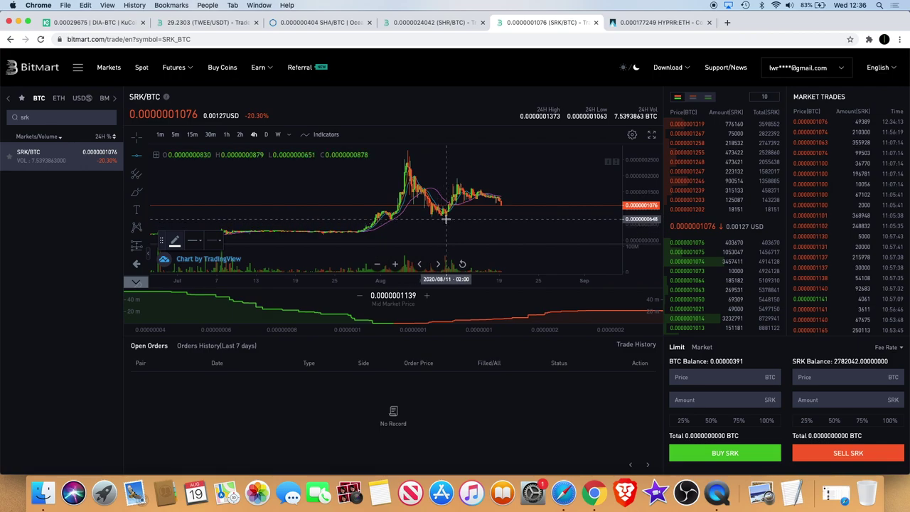
click(446, 219)
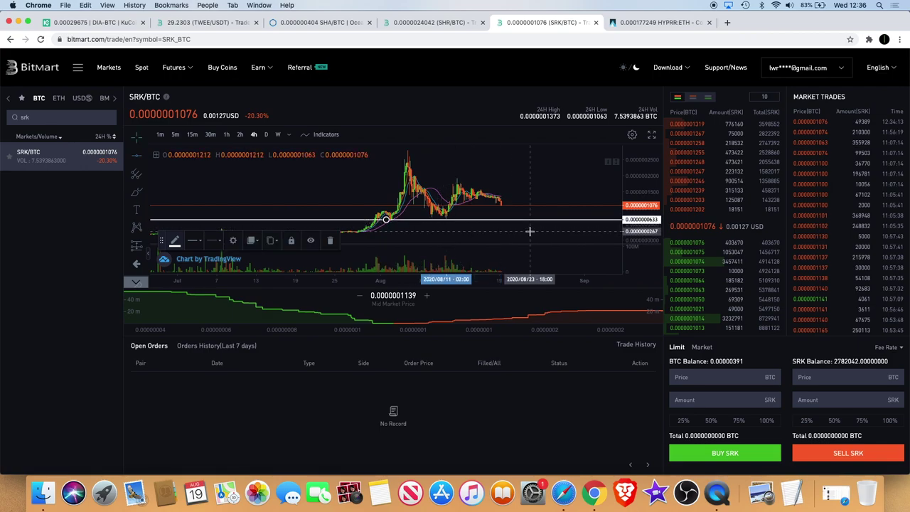
scroll(488, 220, down, 2)
scroll(488, 217, down, 2)
scroll(487, 215, down, 2)
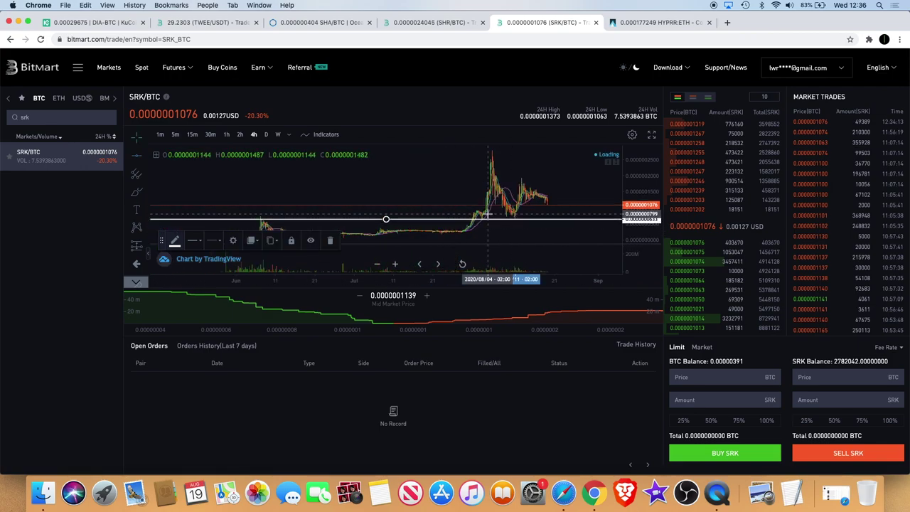
scroll(487, 213, down, 2)
scroll(488, 215, up, 2)
scroll(483, 211, up, 2)
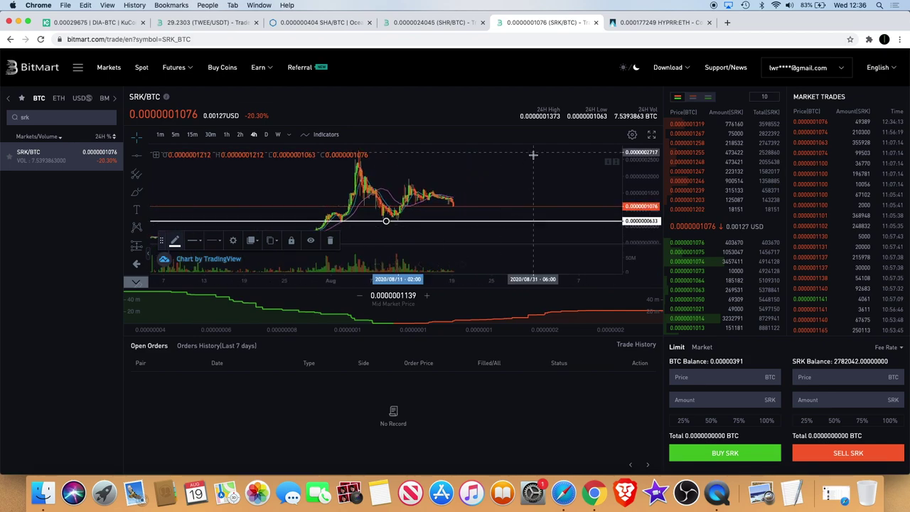
scroll(524, 202, down, 1)
scroll(524, 205, down, 2)
scroll(517, 220, down, 2)
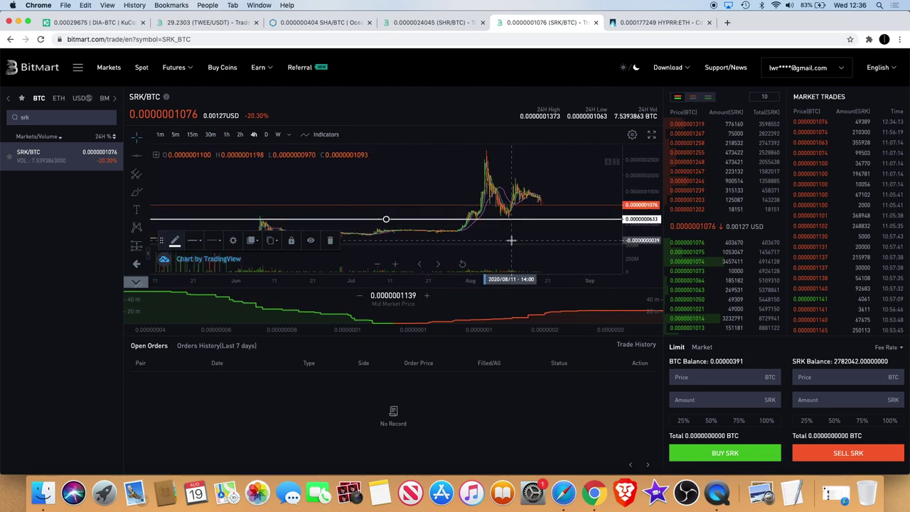
scroll(515, 229, down, 2)
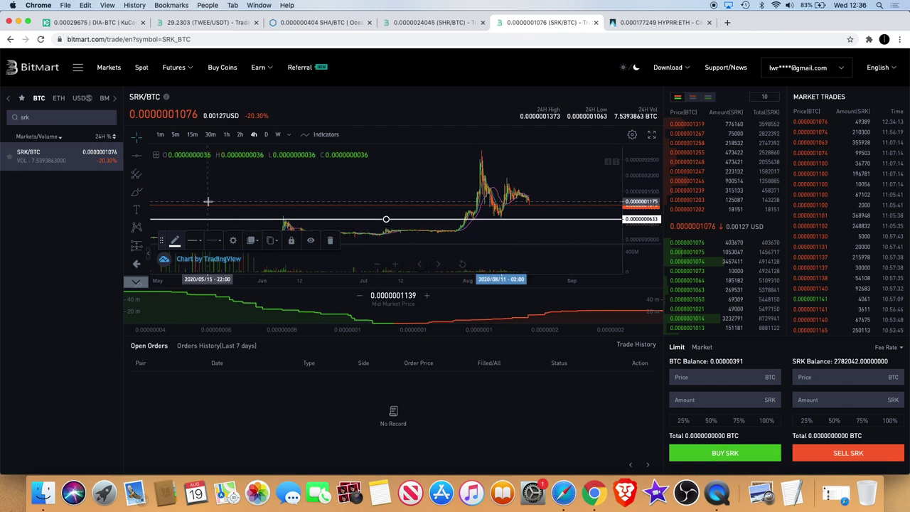
Fix the horizontal level line, then switch to OceanEx's SHA/BTC 4-hour chart.
click(541, 232)
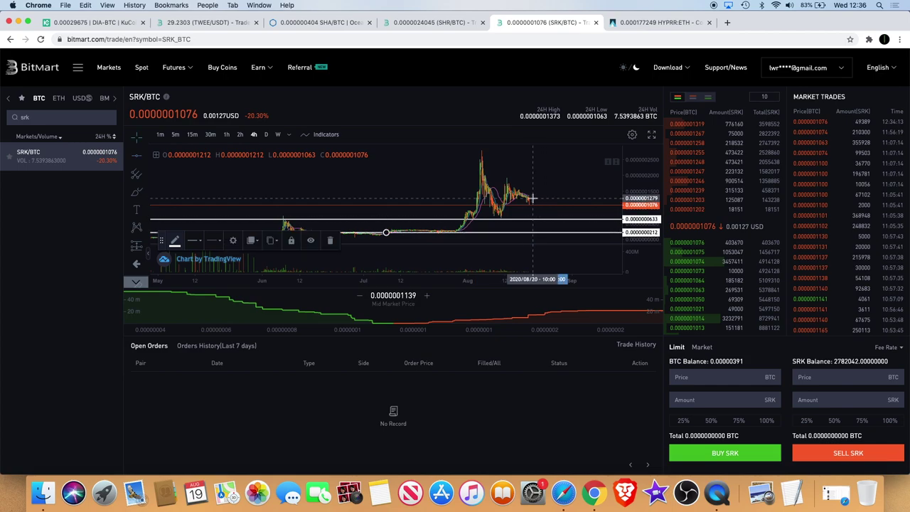
scroll(550, 192, down, 2)
scroll(550, 192, up, 3)
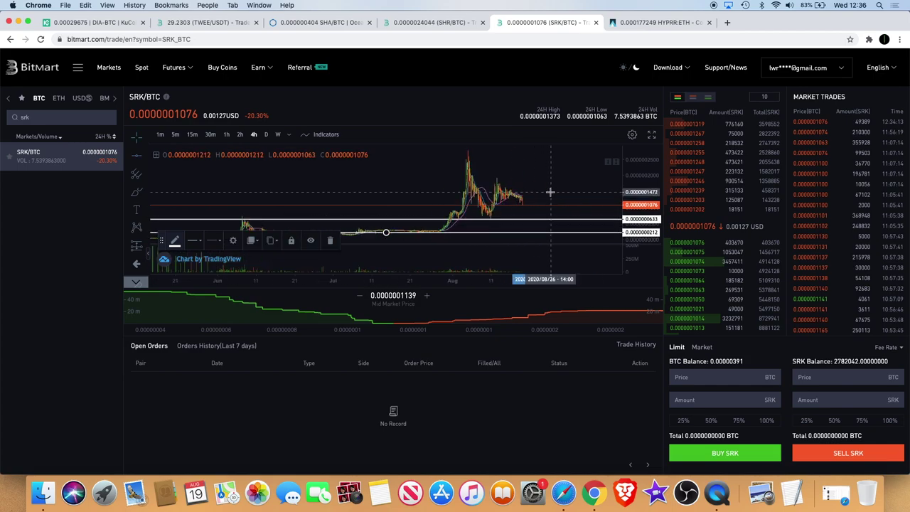
scroll(488, 208, up, 3)
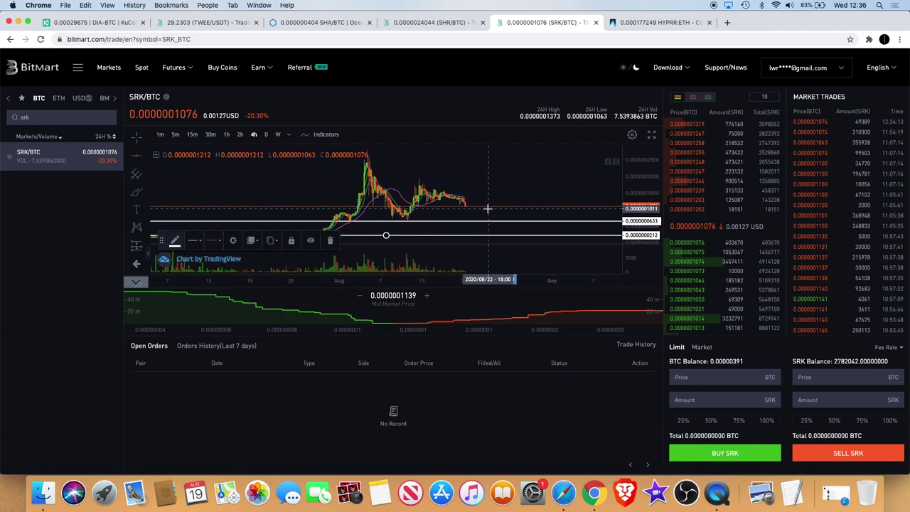
click(321, 27)
Select the horizontal line above the SHA/BTC triangle and adjust the zoom.
scroll(462, 131, down, 3)
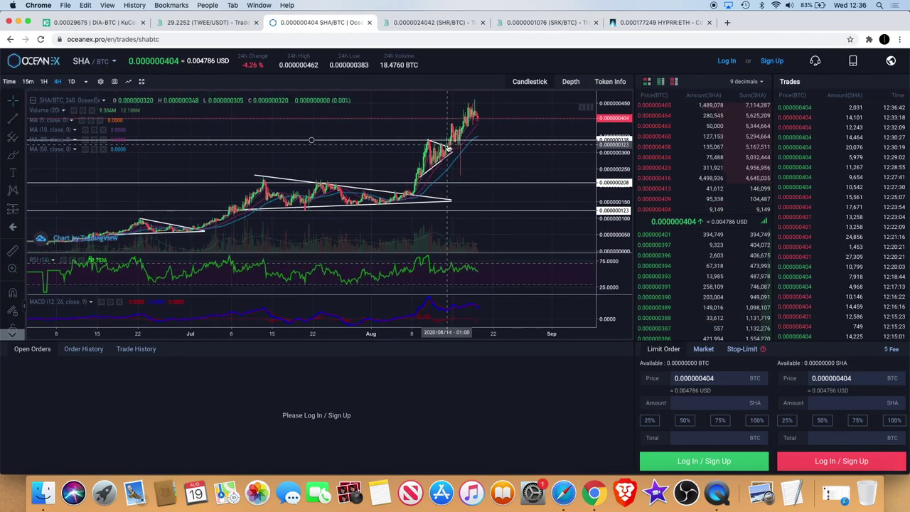
scroll(476, 115, up, 2)
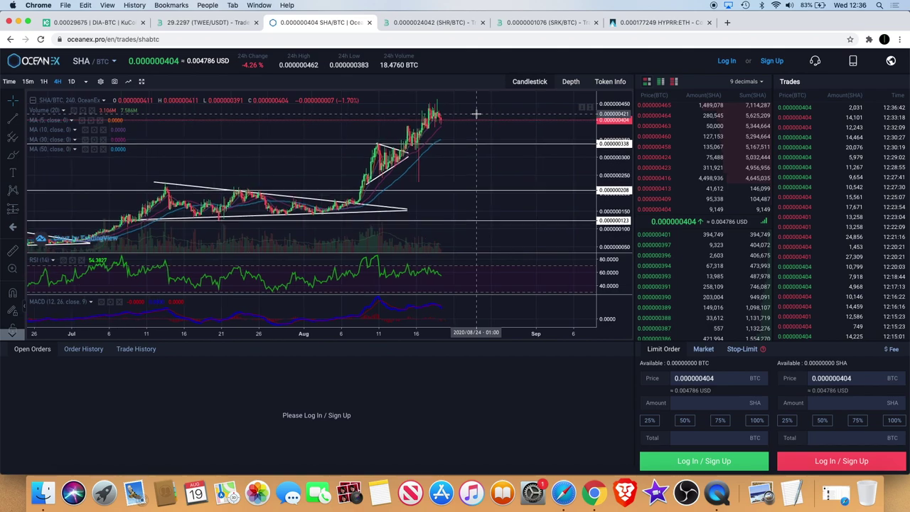
click(417, 145)
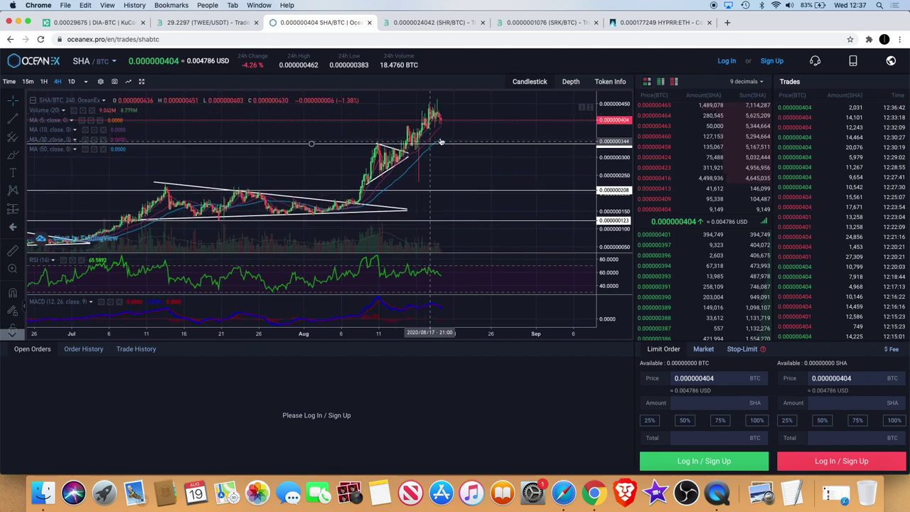
scroll(439, 141, up, 2)
scroll(437, 140, up, 2)
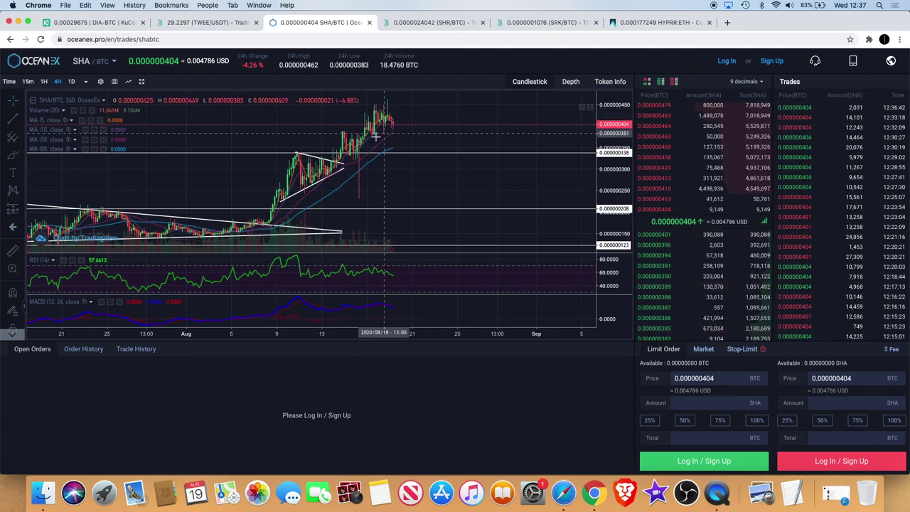
scroll(371, 142, up, 2)
Pan toward the August breakout and measure the percentage rise over recent bars.
scroll(373, 145, up, 2)
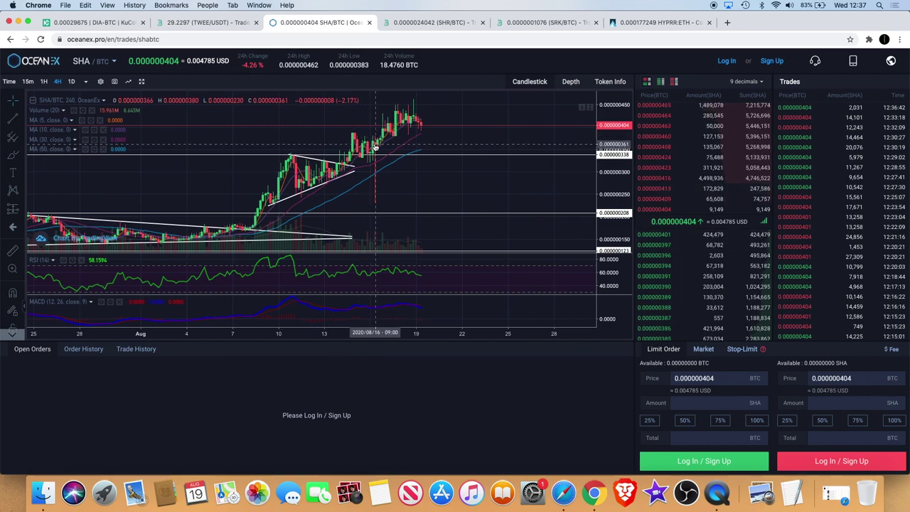
scroll(373, 145, up, 2)
drag(375, 146, 347, 149)
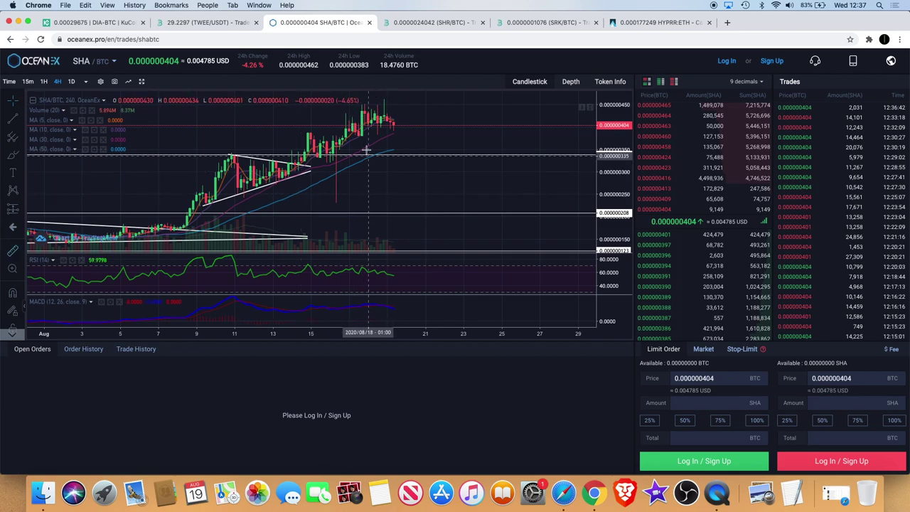
drag(367, 145, 499, 99)
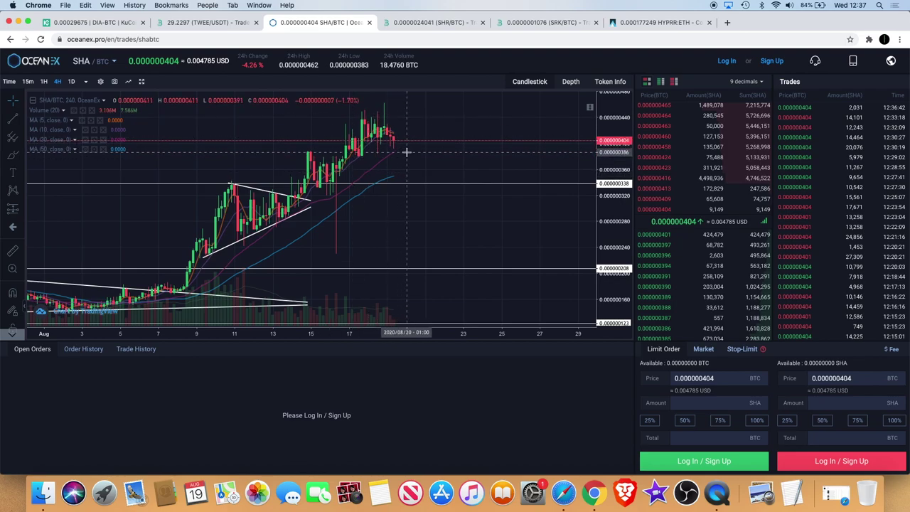
scroll(406, 148, down, 4)
scroll(406, 151, up, 3)
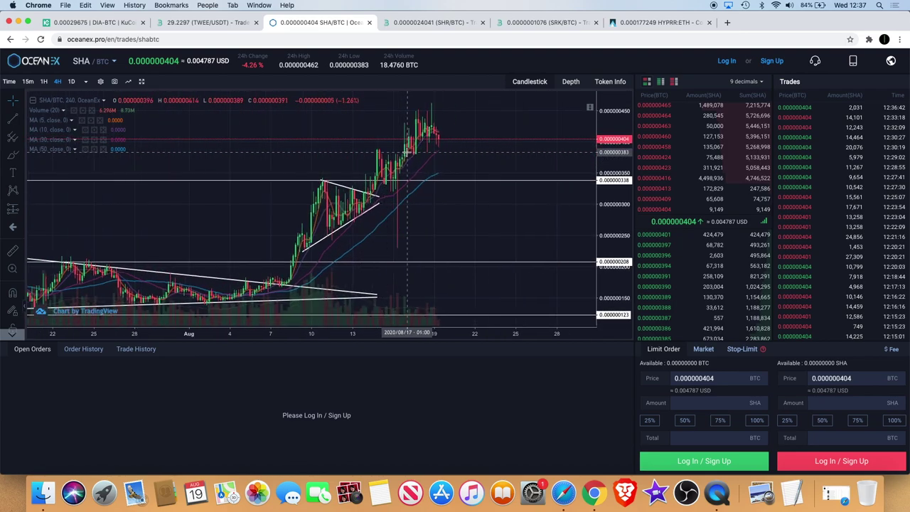
click(481, 180)
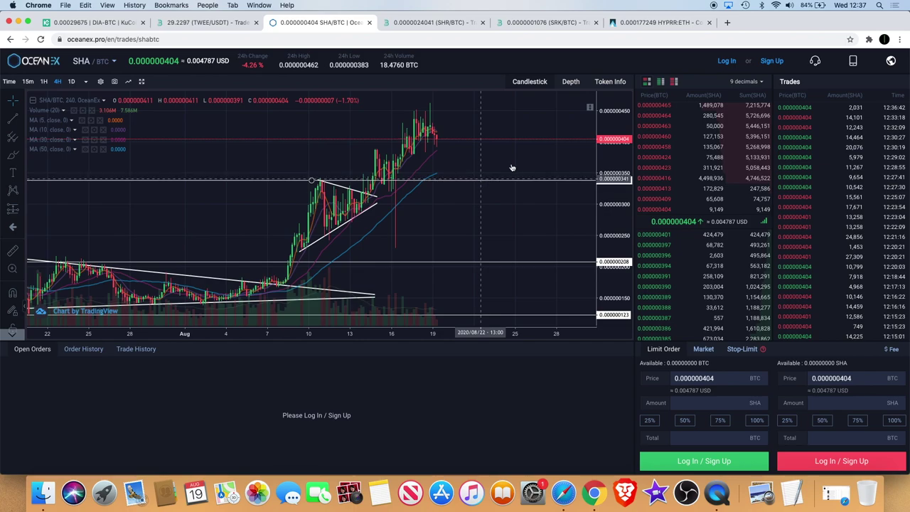
scroll(503, 179, down, 2)
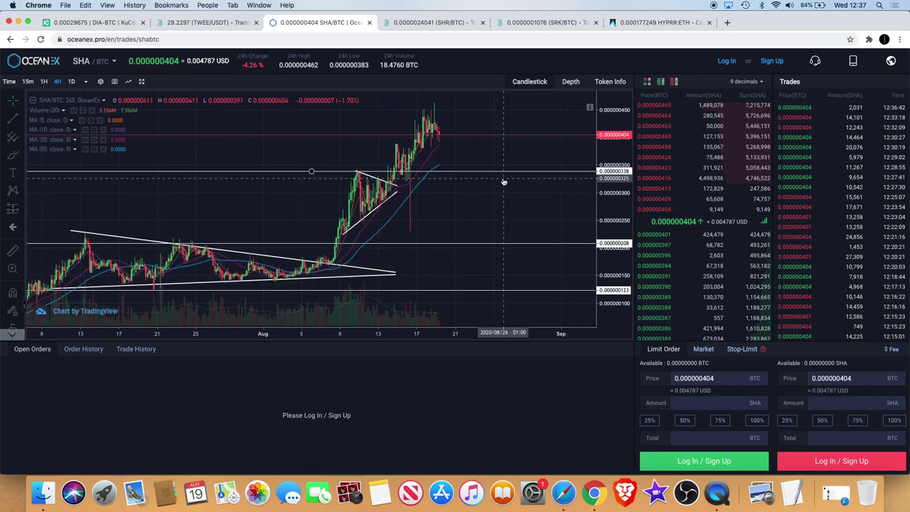
scroll(466, 179, down, 3)
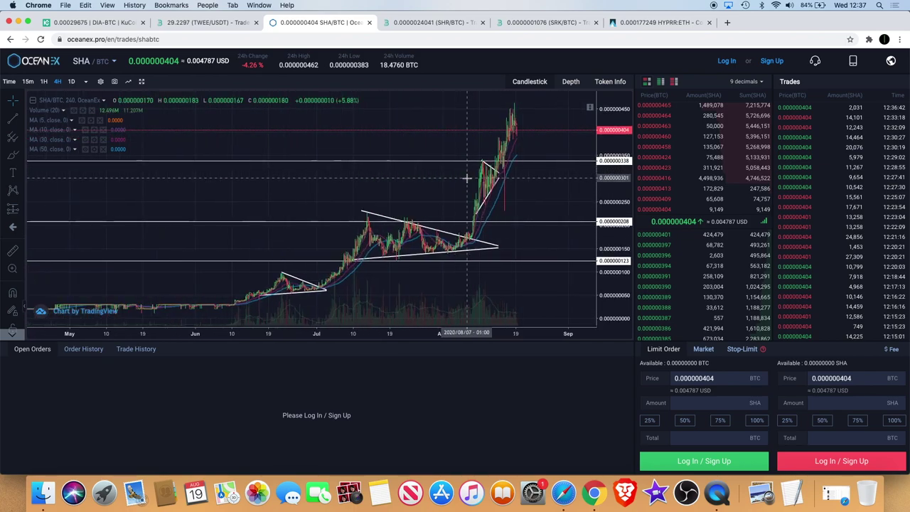
scroll(467, 178, up, 3)
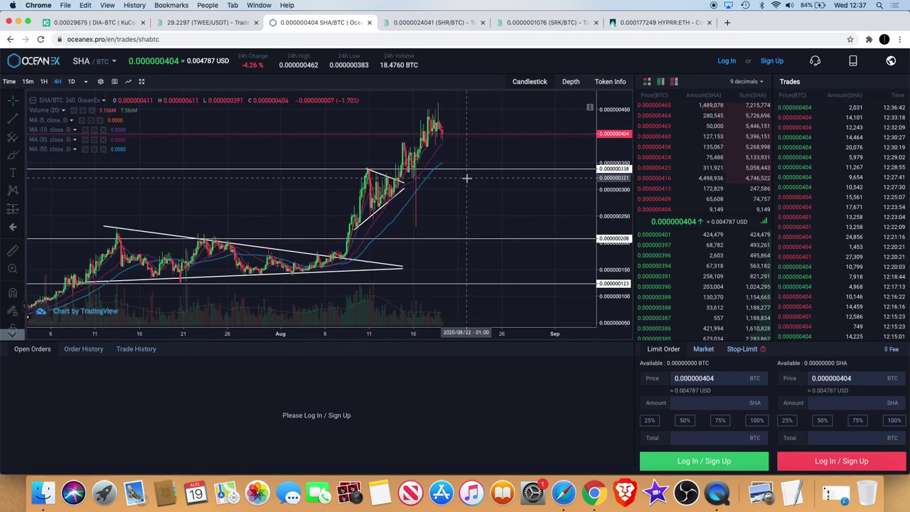
scroll(466, 177, up, 2)
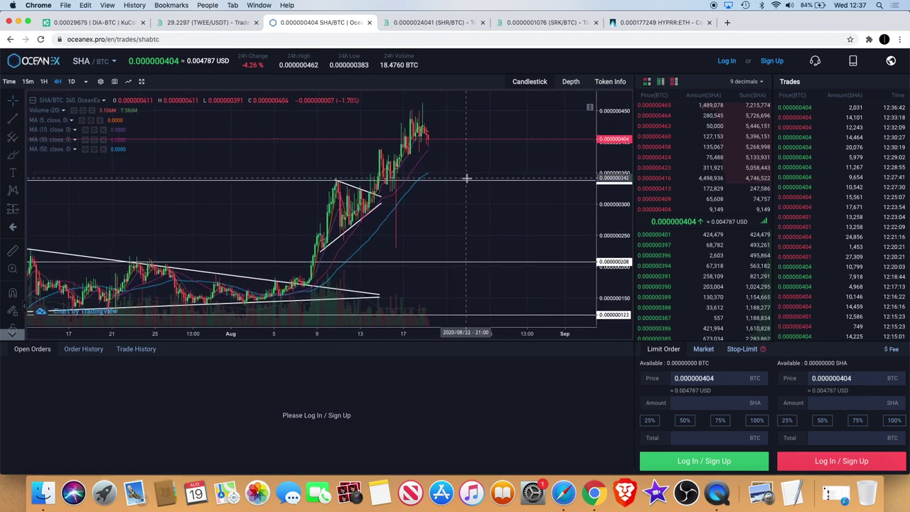
scroll(466, 178, up, 1)
scroll(466, 178, down, 2)
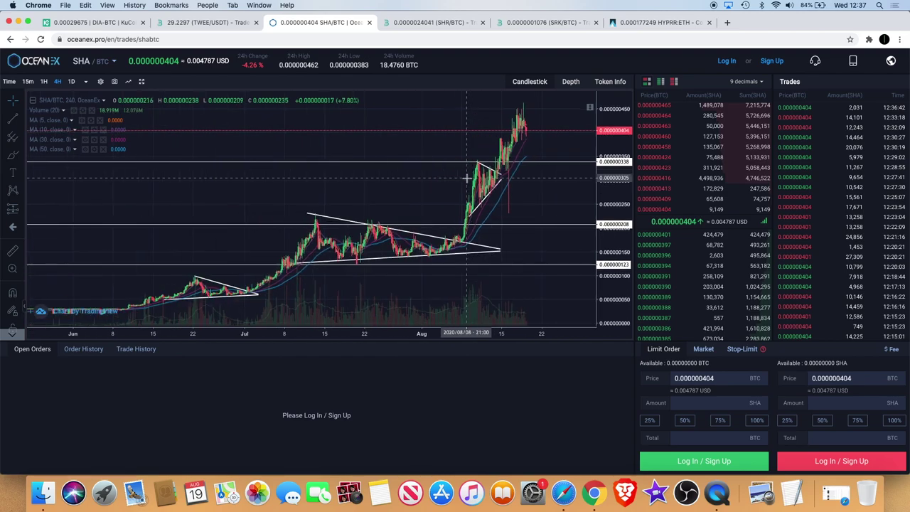
scroll(466, 178, down, 1)
scroll(466, 177, down, 1)
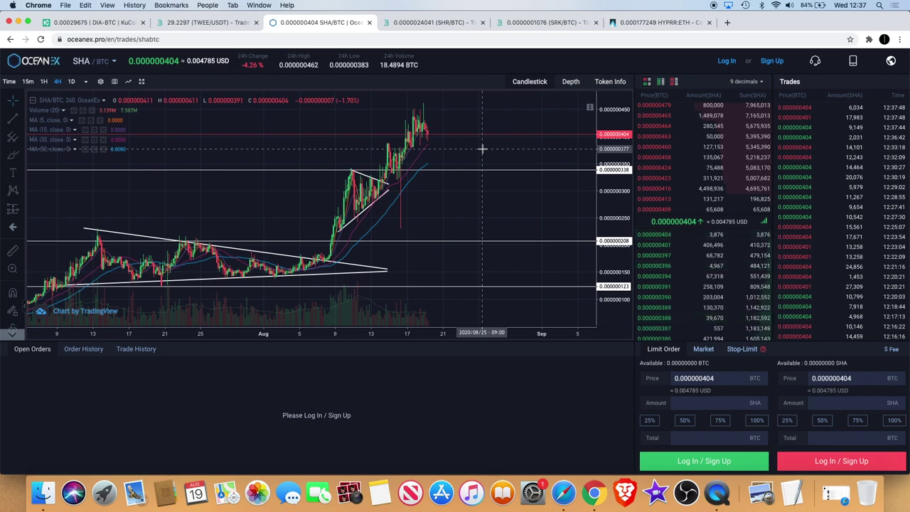
scroll(482, 148, left, 1)
scroll(482, 148, left, 4)
scroll(482, 148, left, 2)
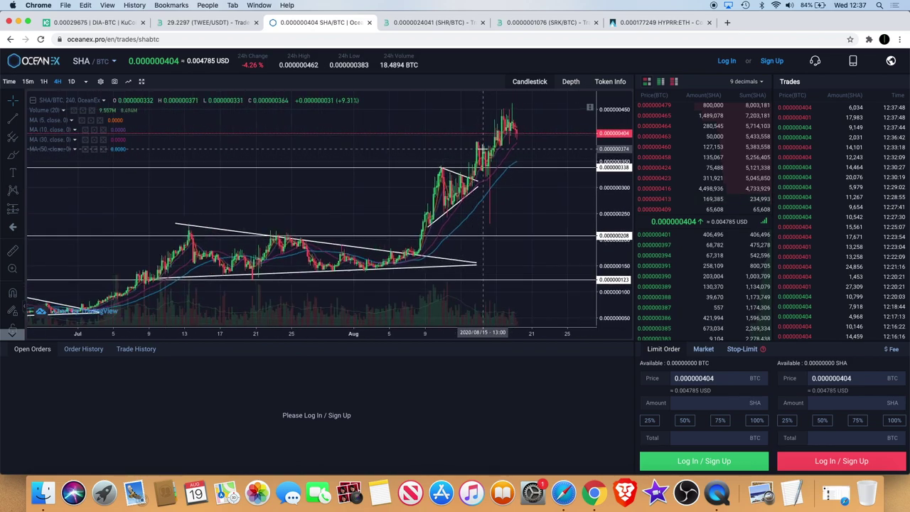
scroll(482, 149, up, 2)
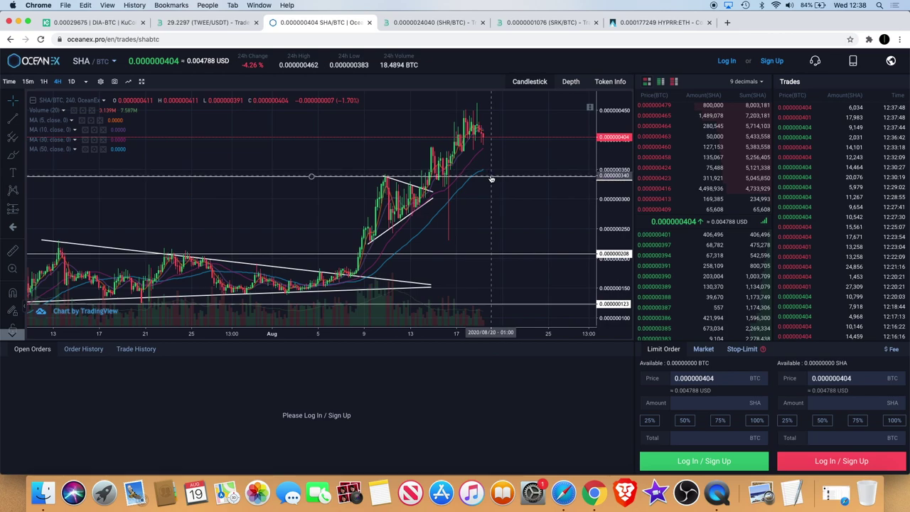
scroll(535, 171, up, 2)
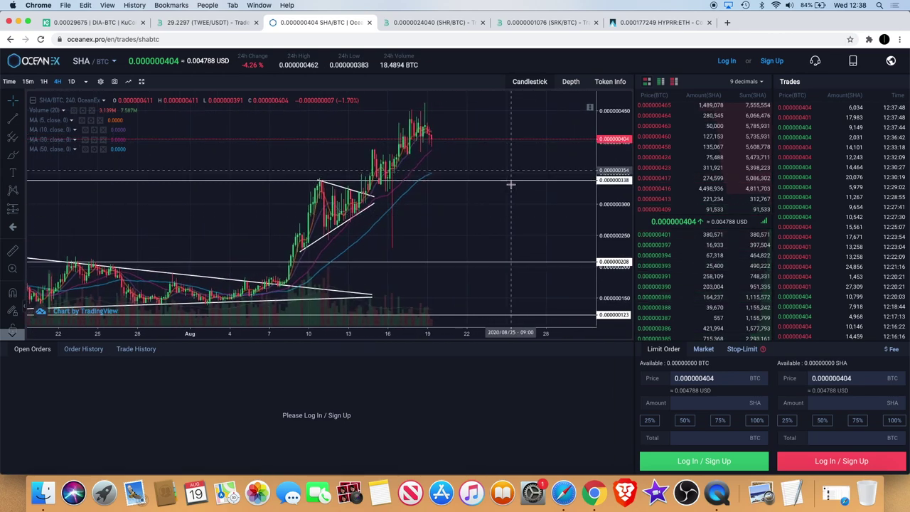
scroll(547, 254, down, 3)
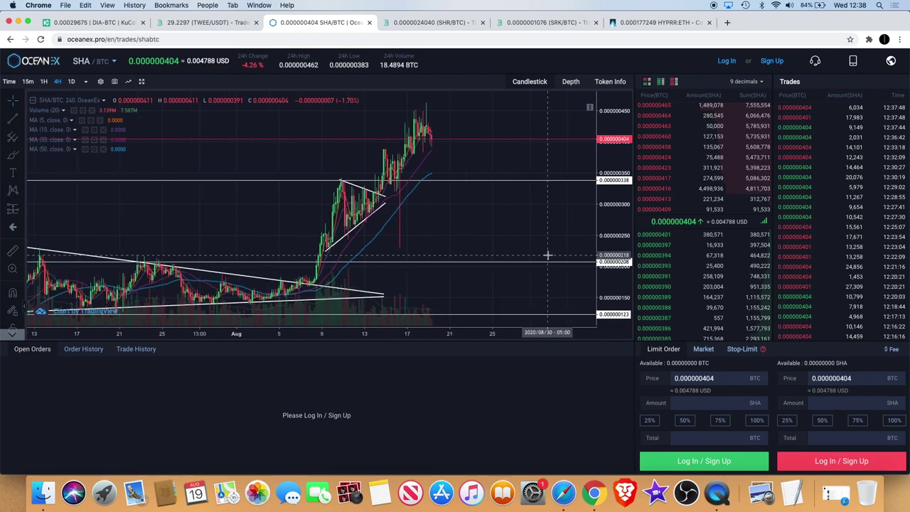
scroll(444, 216, up, 3)
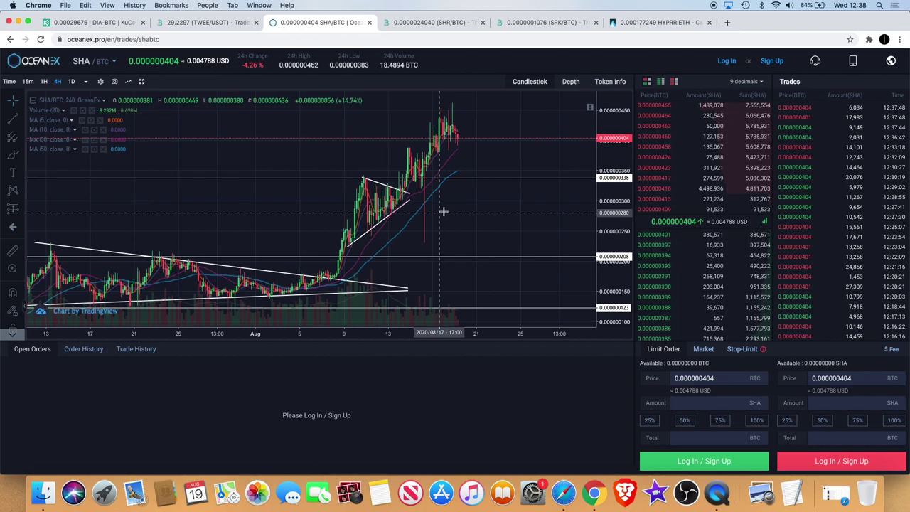
scroll(437, 218, down, 2)
scroll(440, 215, down, 2)
scroll(444, 211, down, 1)
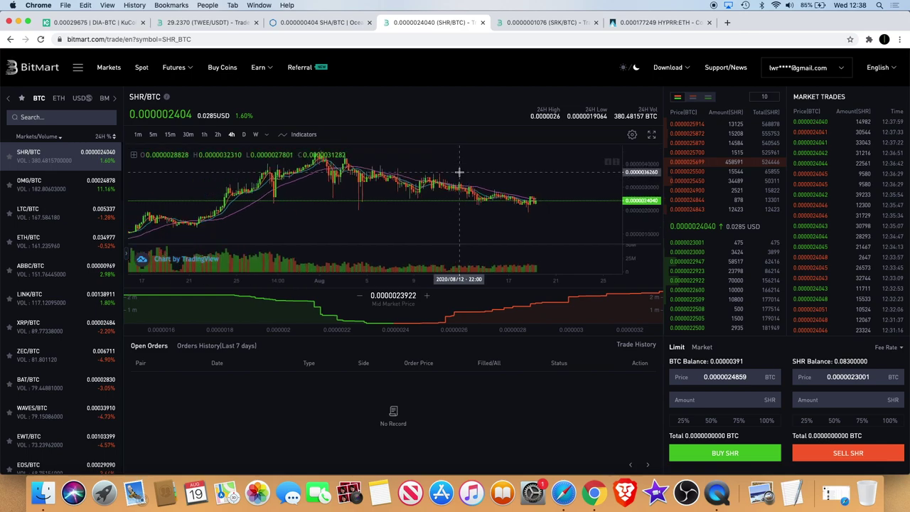
Adjust the SHR/BTC 4-hour chart view and reveal the drawing tools.
scroll(458, 179, down, 1)
scroll(458, 186, down, 2)
scroll(458, 193, down, 1)
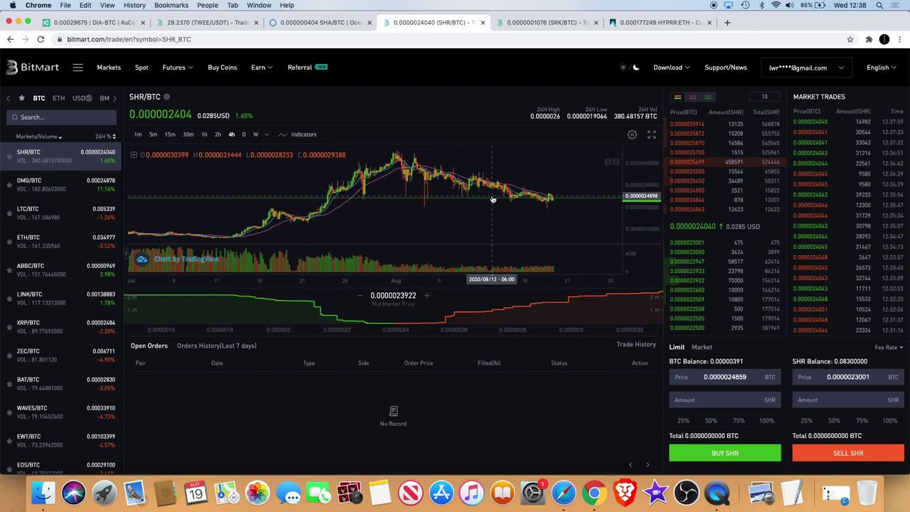
scroll(491, 198, up, 2)
scroll(494, 199, up, 2)
scroll(493, 199, up, 1)
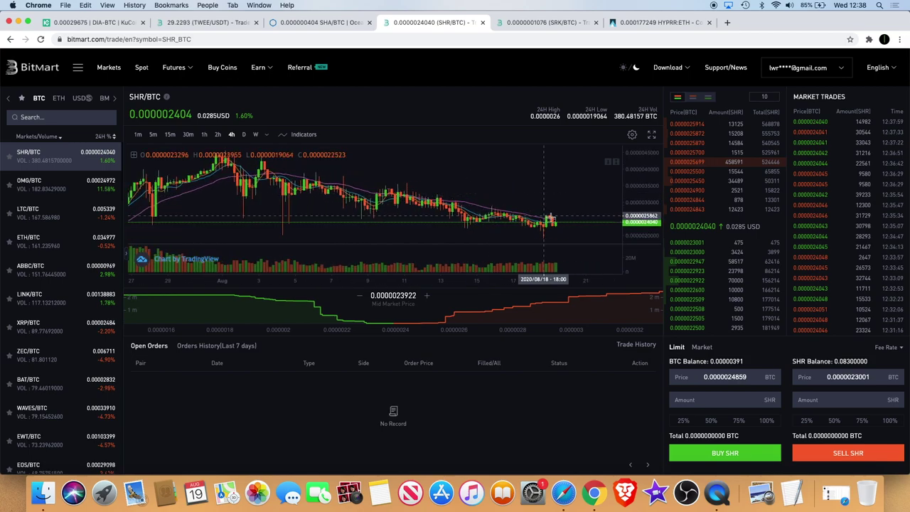
scroll(546, 206, down, 3)
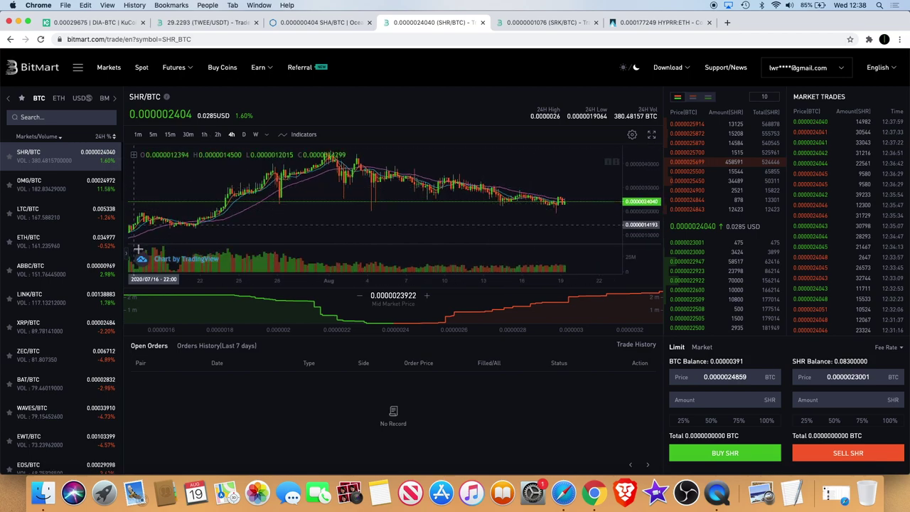
click(134, 154)
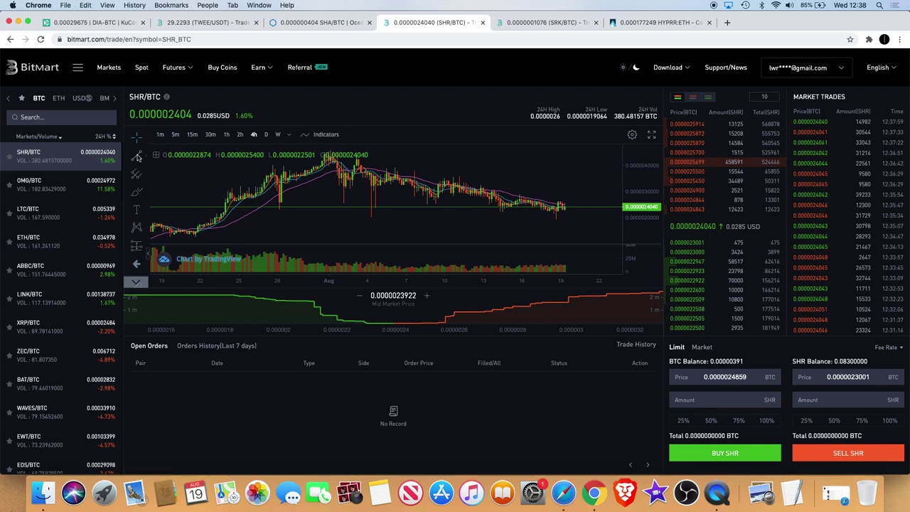
scroll(370, 170, down, 3)
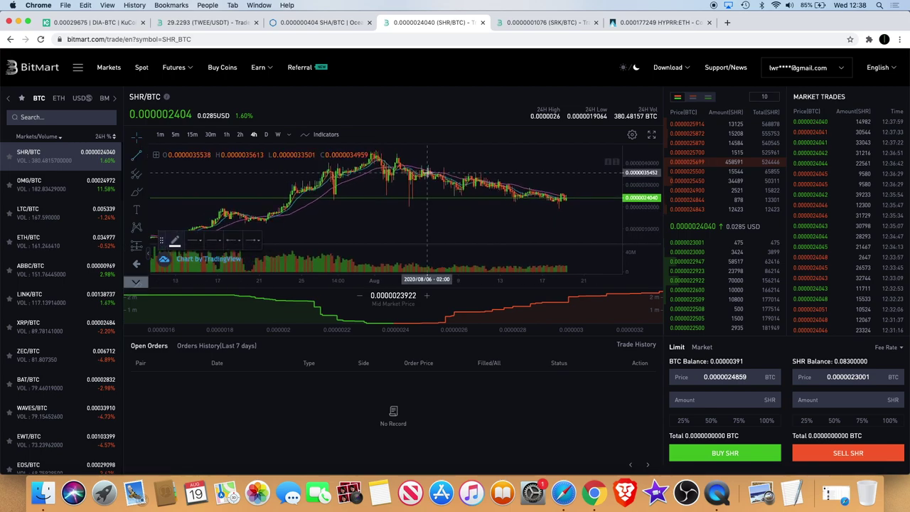
Draw a descending trendline from the late-July peak to the latest candles.
click(379, 153)
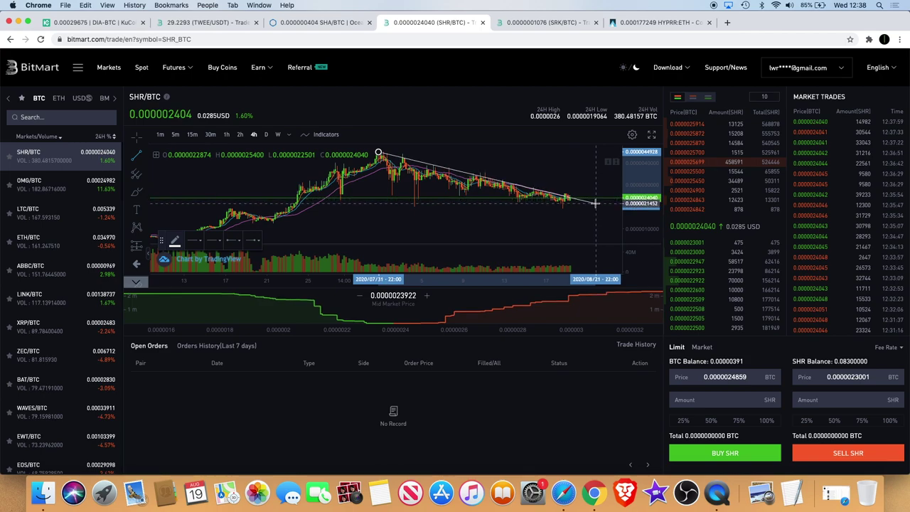
click(594, 204)
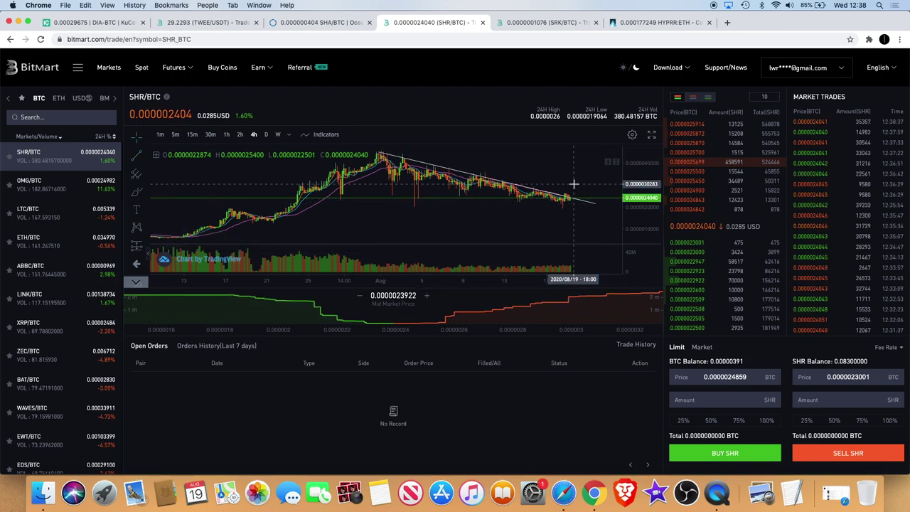
scroll(573, 184, up, 3)
scroll(530, 217, up, 2)
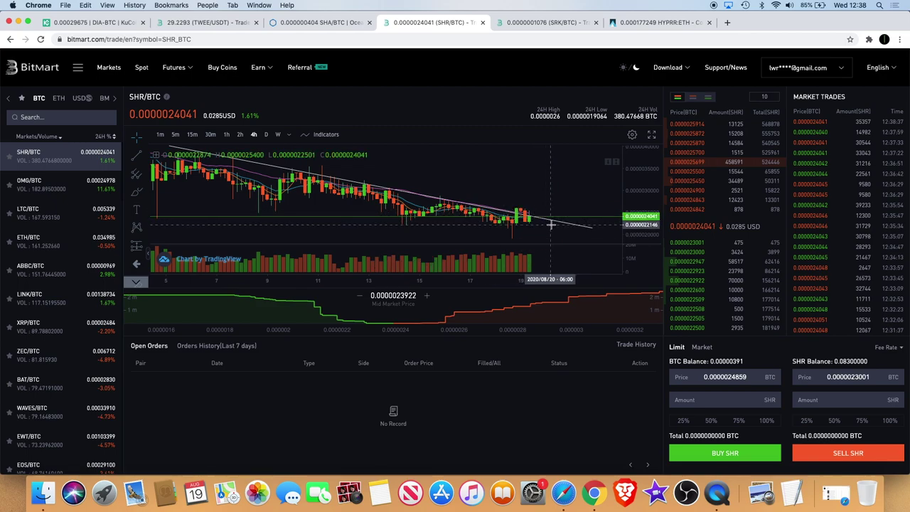
scroll(552, 226, down, 2)
scroll(553, 223, down, 2)
scroll(552, 220, down, 1)
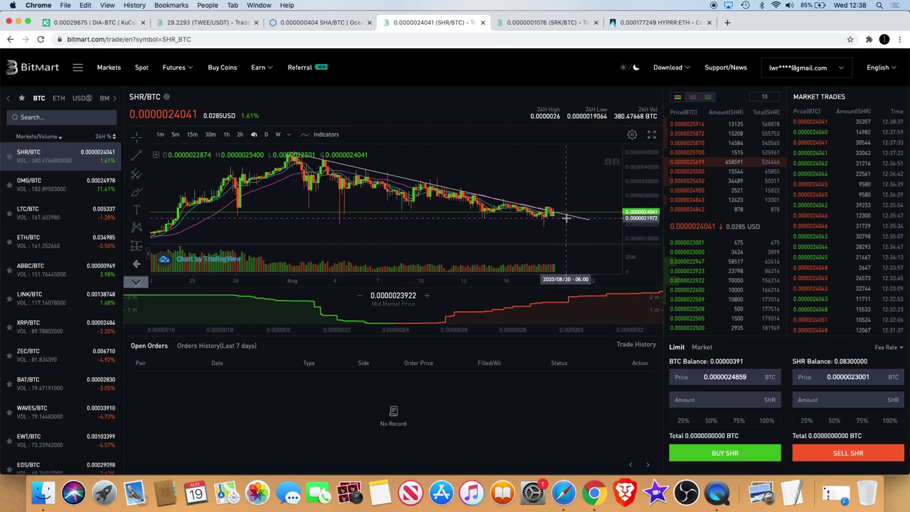
scroll(540, 217, down, 2)
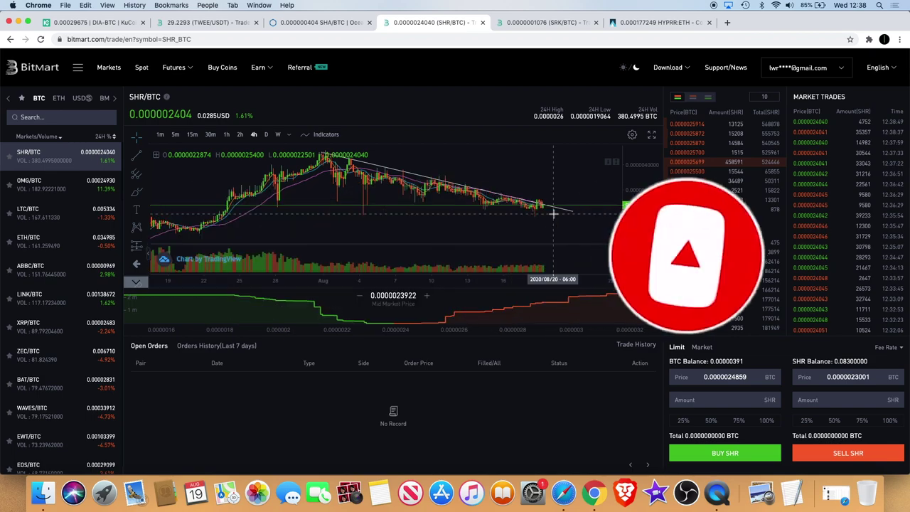
Place a horizontal support line just under the recent SHR/BTC lows, near 0.0000020018.
click(142, 159)
click(186, 197)
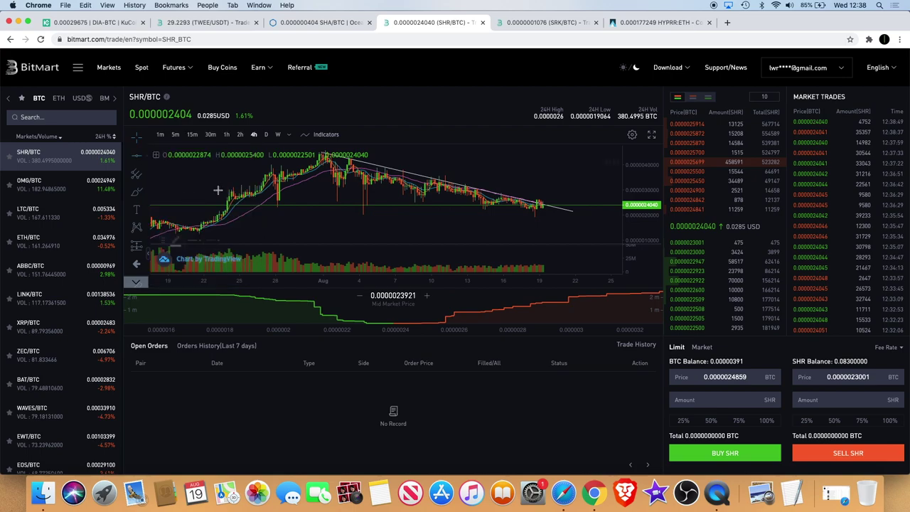
mouse_move(417, 214)
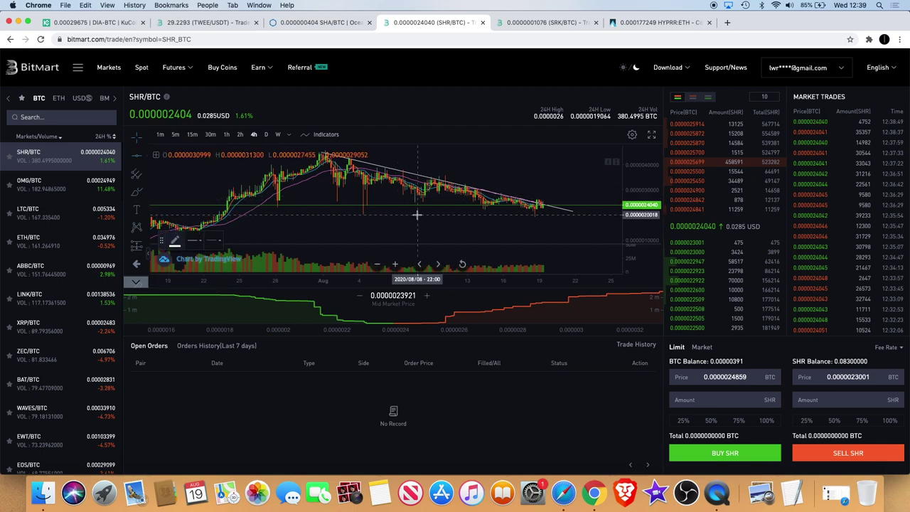
click(417, 214)
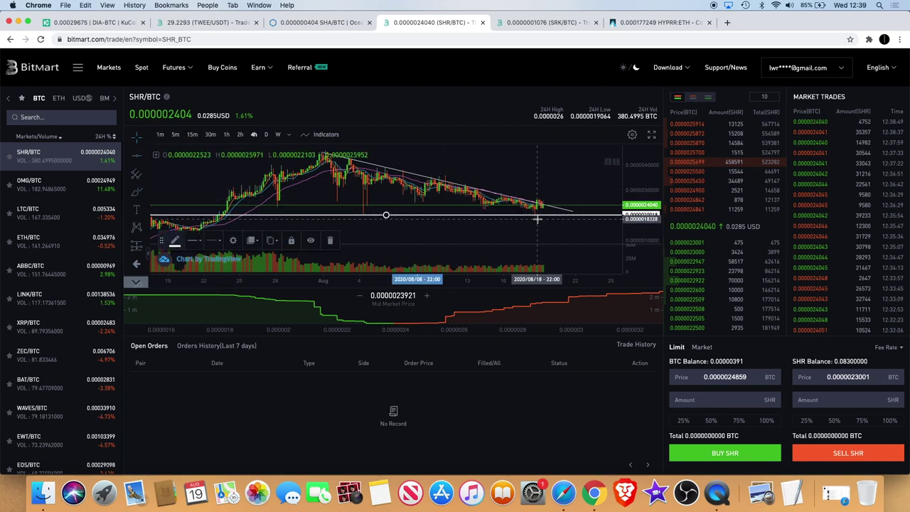
scroll(536, 219, right, 3)
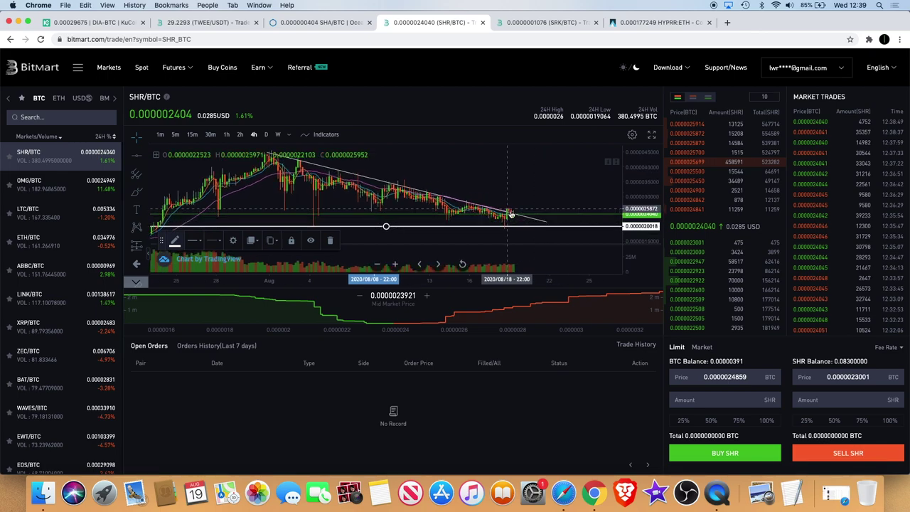
scroll(523, 207, down, 3)
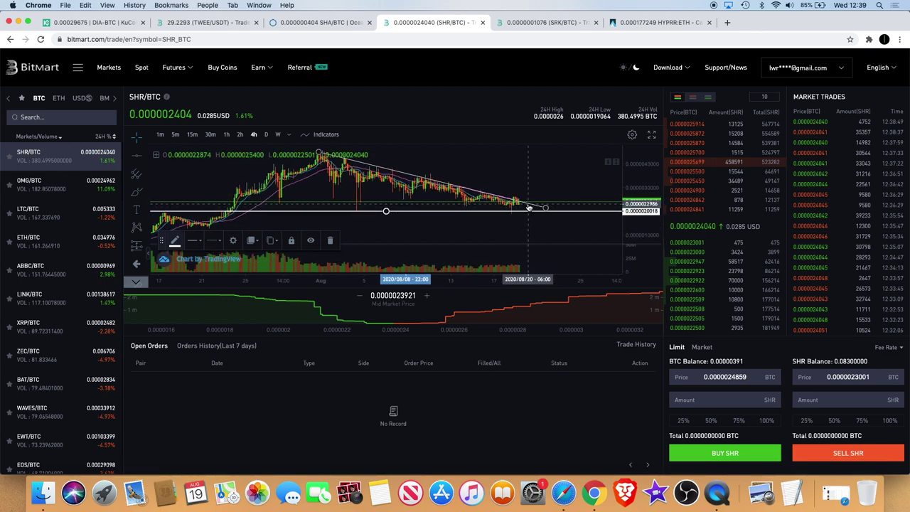
scroll(529, 206, up, 2)
scroll(528, 207, up, 2)
scroll(529, 207, down, 2)
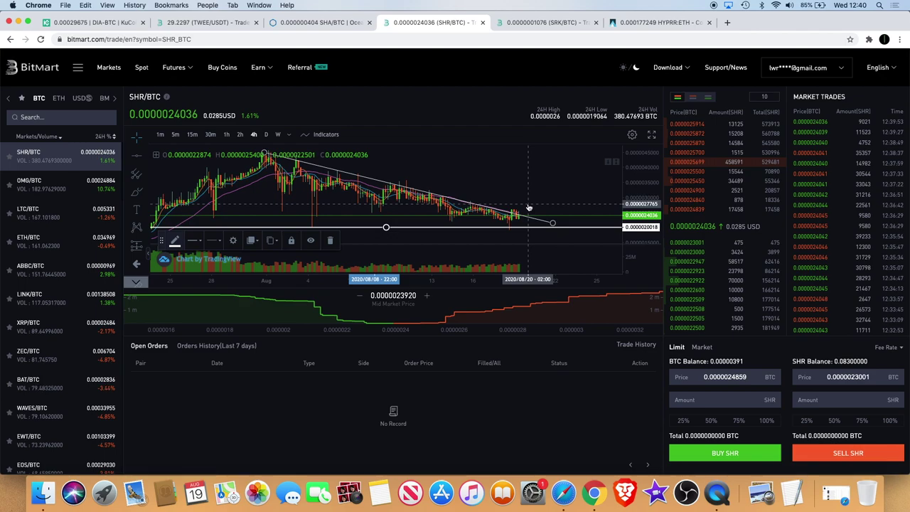
Zoom around the SHR/BTC 4-hour chart to inspect the recent move against the trendline.
scroll(529, 207, down, 3)
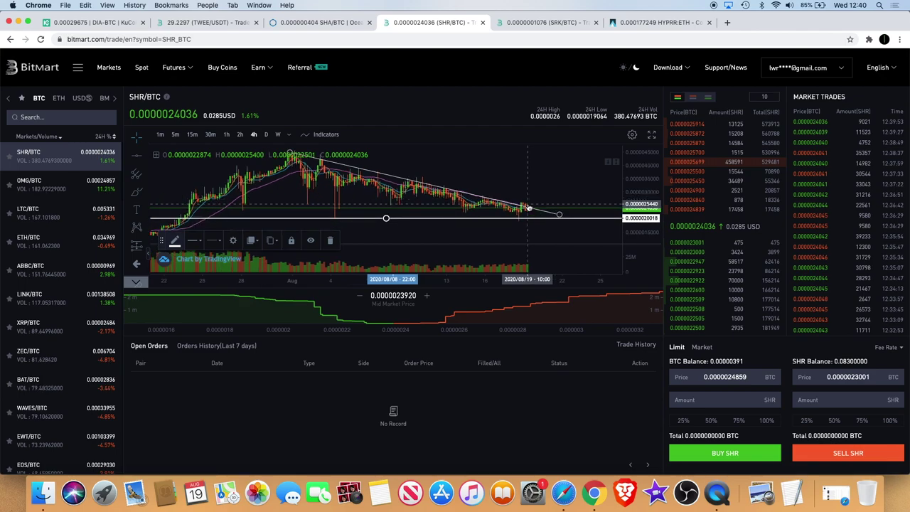
scroll(526, 207, down, 3)
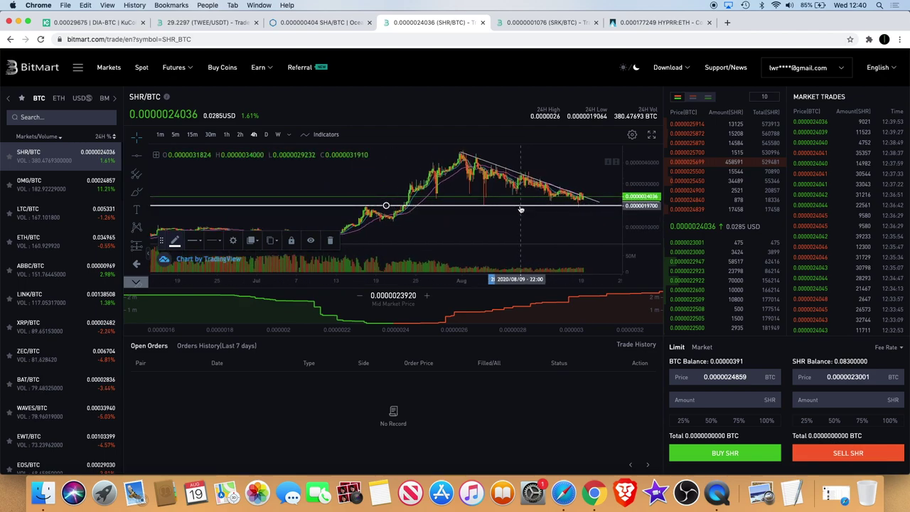
scroll(521, 208, up, 3)
scroll(521, 209, up, 3)
scroll(521, 209, up, 1)
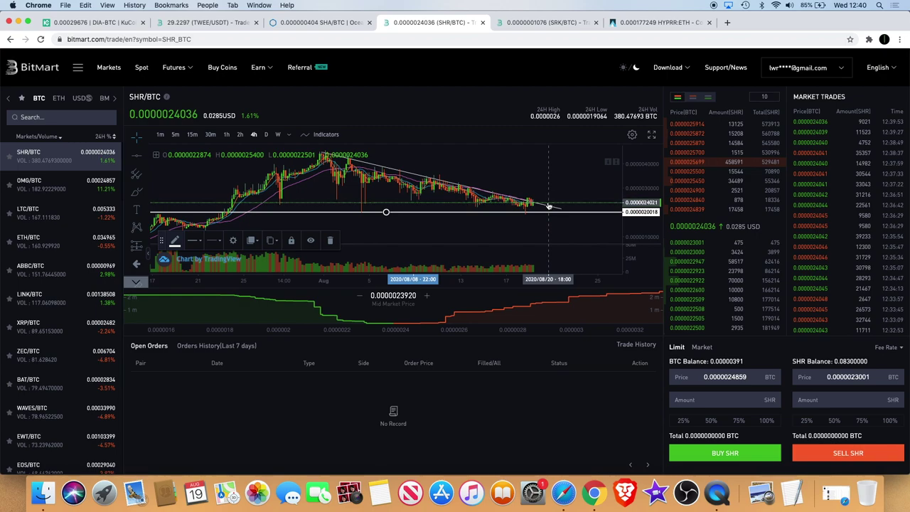
scroll(548, 206, down, 3)
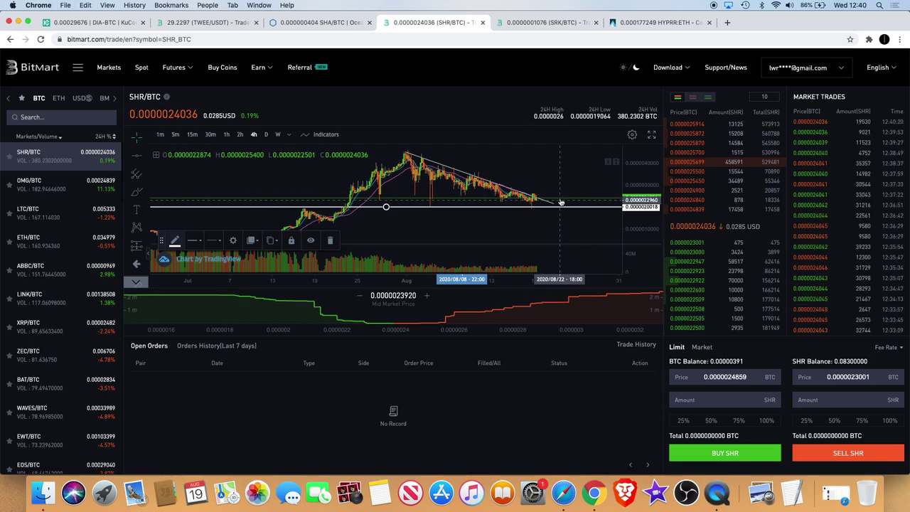
scroll(580, 190, up, 2)
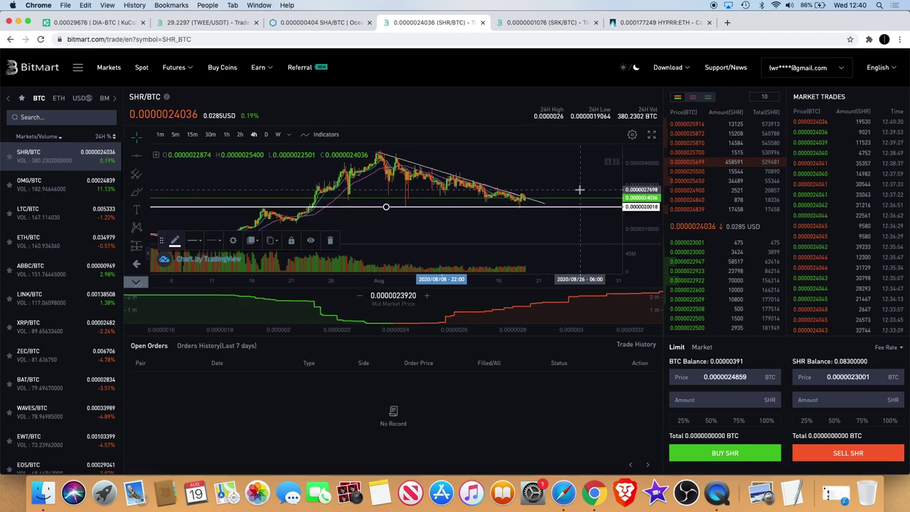
scroll(579, 190, up, 2)
scroll(580, 190, up, 2)
scroll(579, 190, up, 2)
scroll(579, 189, down, 2)
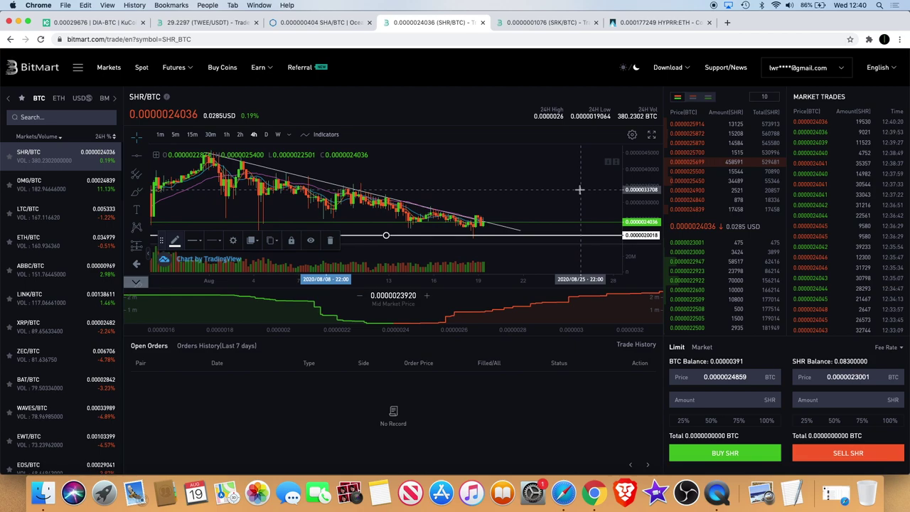
scroll(580, 190, down, 2)
scroll(579, 190, down, 2)
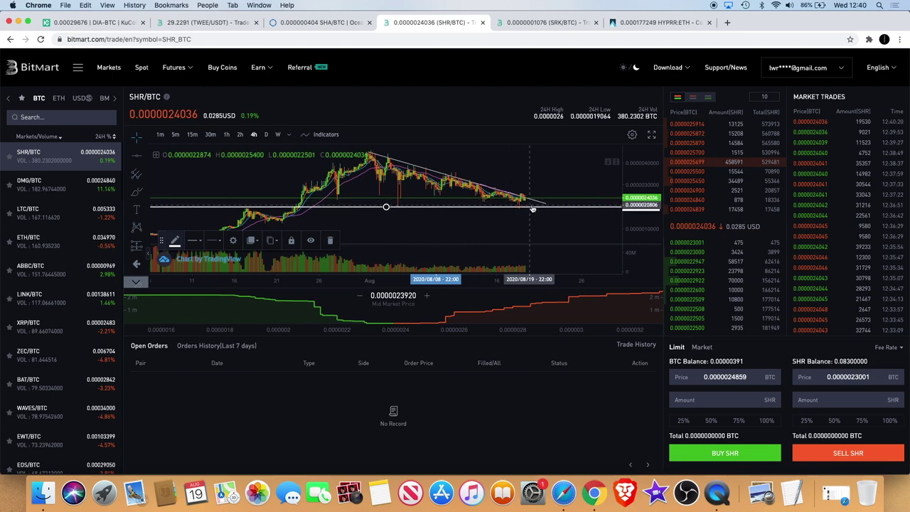
scroll(532, 208, up, 2)
scroll(508, 208, up, 2)
scroll(484, 207, up, 1)
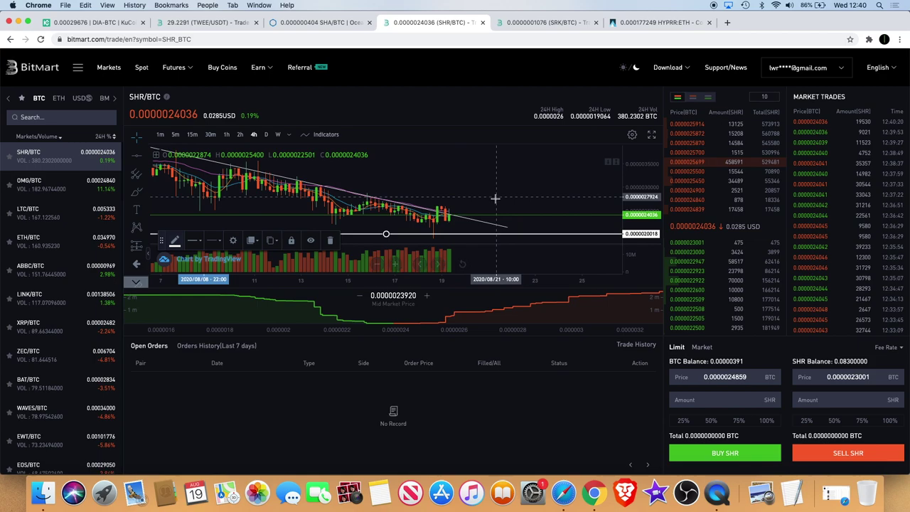
scroll(495, 201, down, 1)
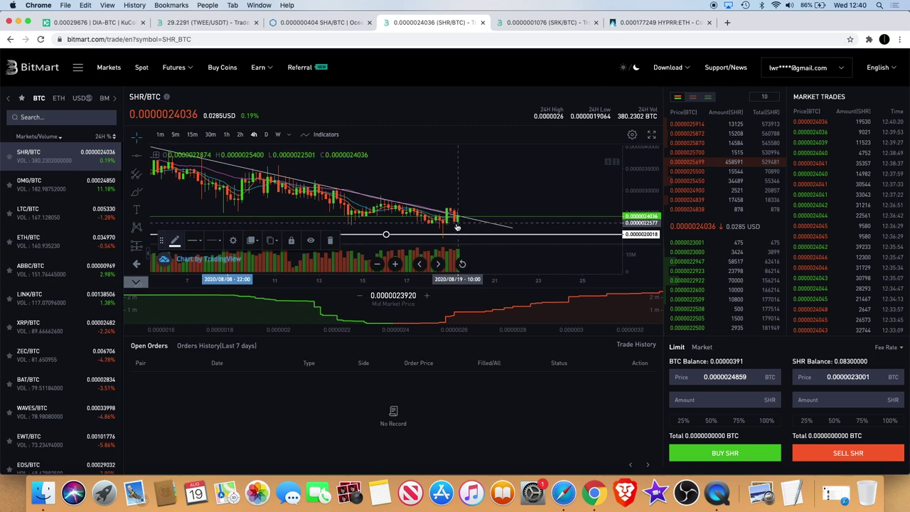
scroll(459, 229, down, 1)
scroll(459, 230, down, 1)
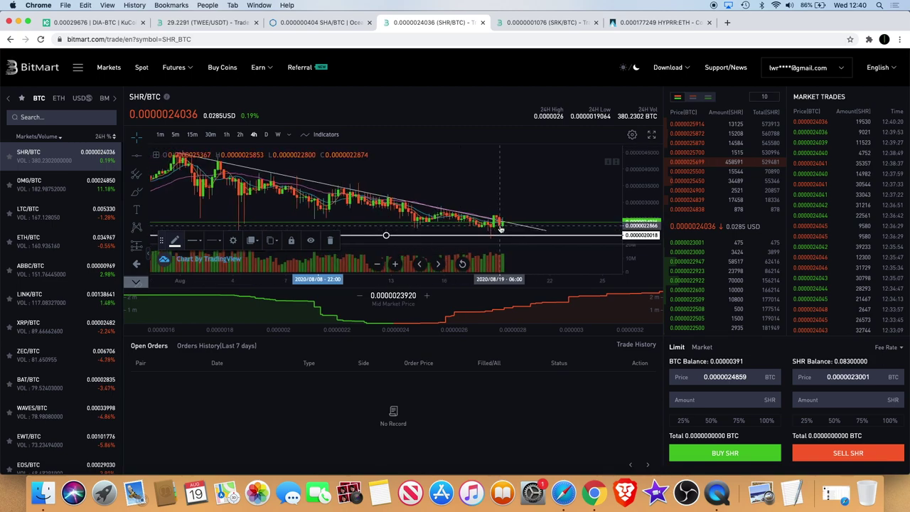
scroll(501, 229, down, 1)
scroll(501, 230, up, 2)
scroll(490, 227, up, 2)
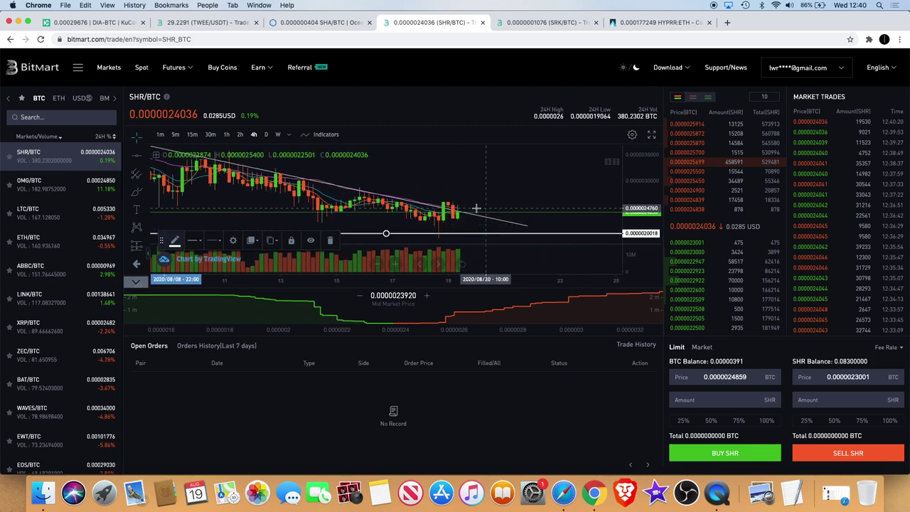
View SHR/BTC in 1-hour candles, then bring up the Cointrader HYPRR/ETH chart.
click(226, 135)
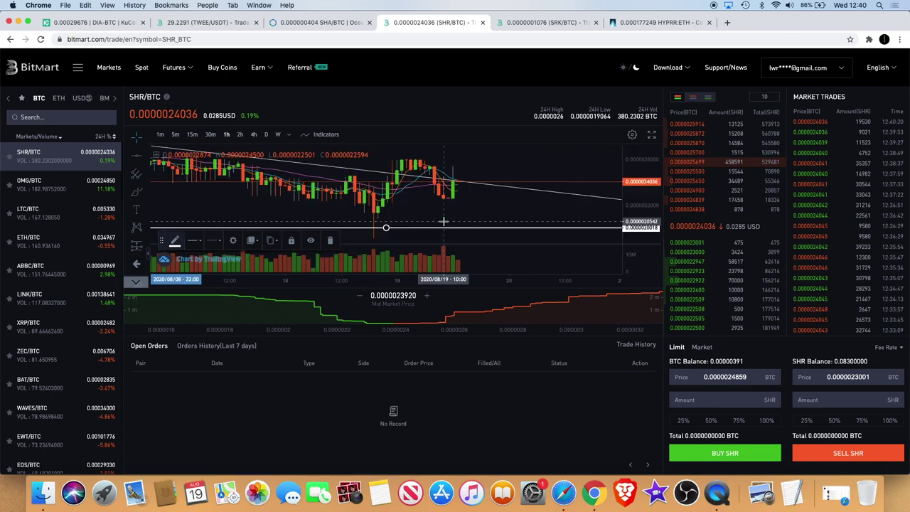
scroll(443, 221, up, 2)
scroll(443, 221, down, 2)
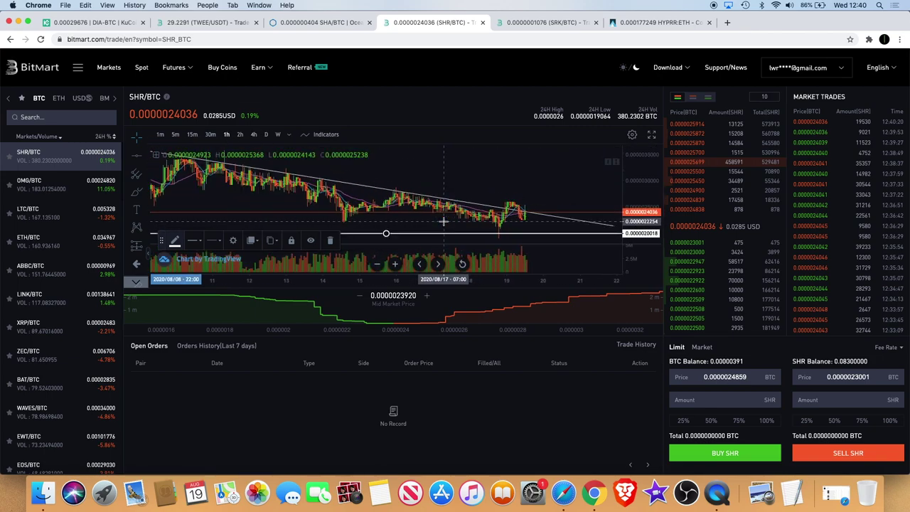
scroll(491, 206, up, 1)
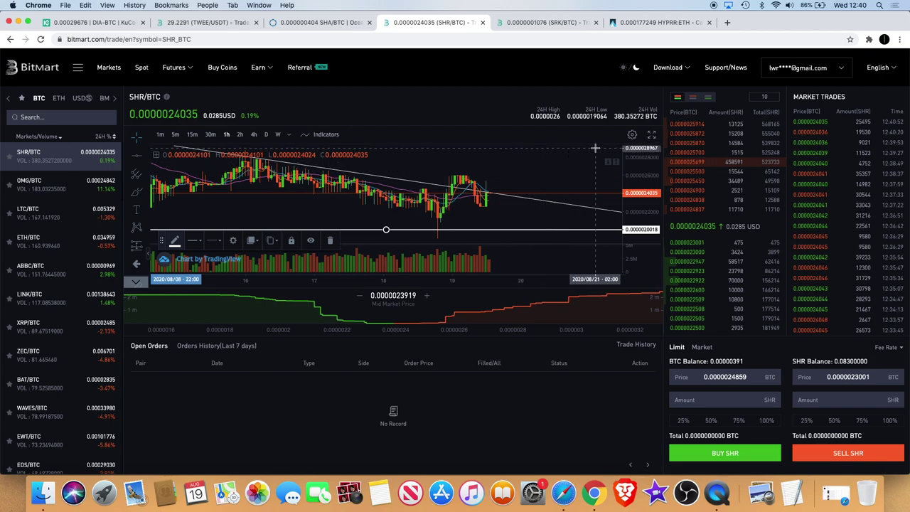
scroll(582, 178, down, 3)
scroll(582, 180, down, 2)
scroll(582, 179, up, 1)
scroll(583, 179, up, 2)
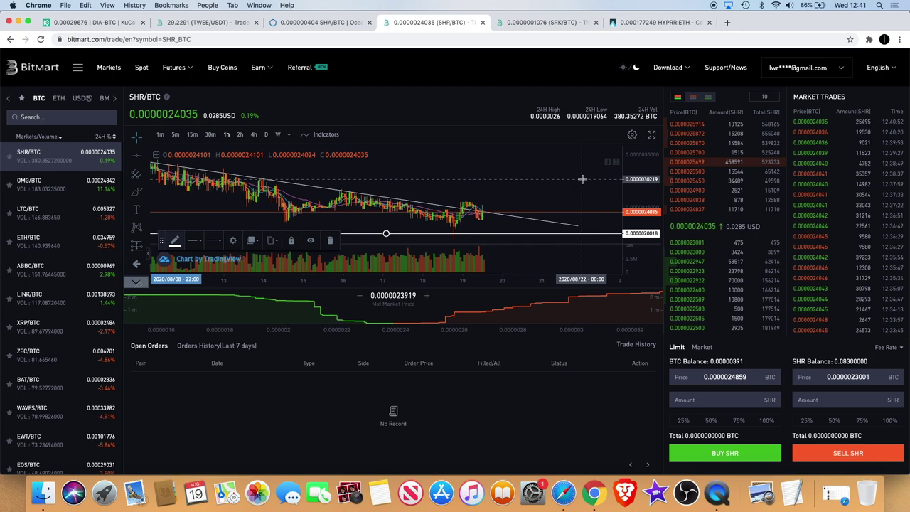
click(657, 22)
scroll(571, 190, down, 1)
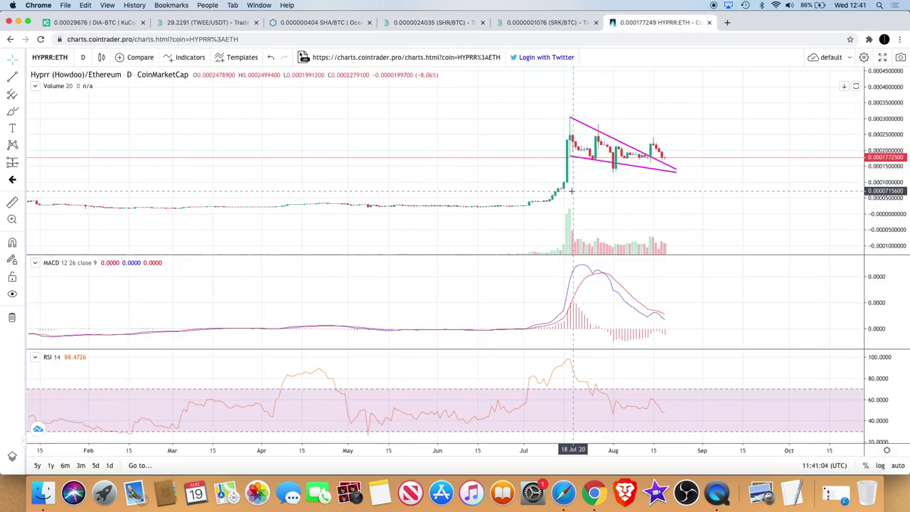
scroll(571, 191, down, 1)
scroll(571, 191, down, 1)
scroll(570, 190, down, 1)
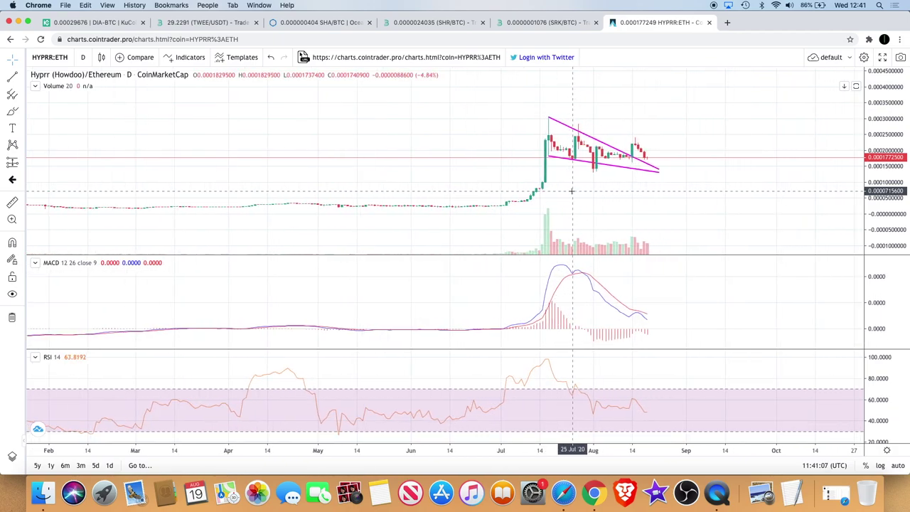
scroll(570, 191, down, 3)
scroll(514, 169, down, 2)
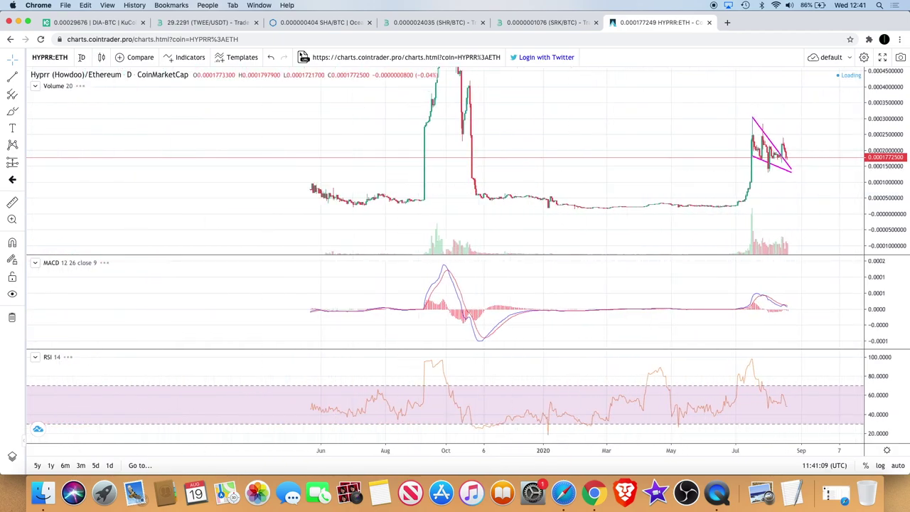
scroll(569, 135, up, 1)
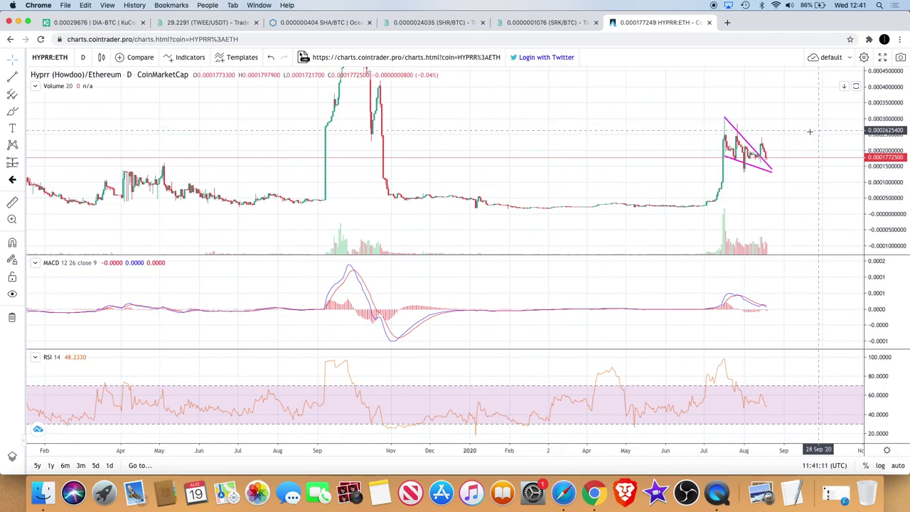
drag(806, 132, 805, 169)
scroll(794, 166, up, 1)
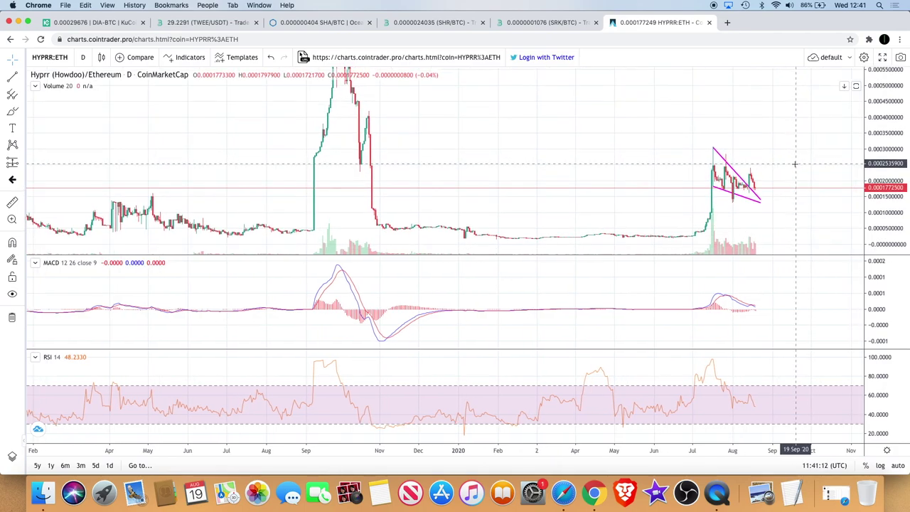
scroll(789, 160, up, 1)
scroll(779, 163, up, 1)
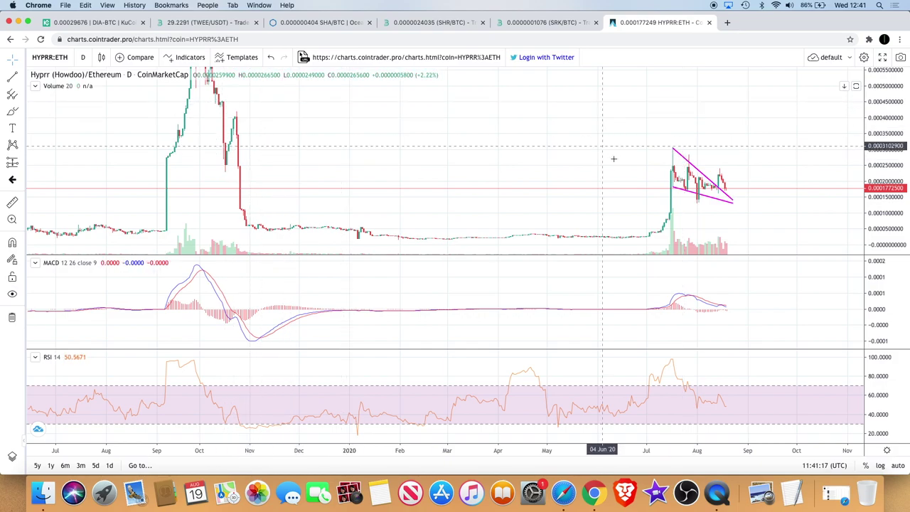
scroll(658, 169, up, 1)
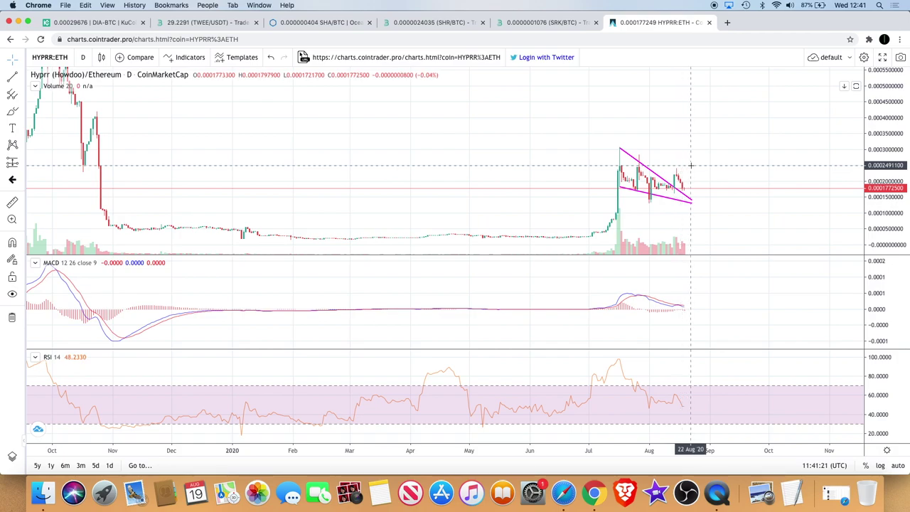
scroll(690, 166, up, 1)
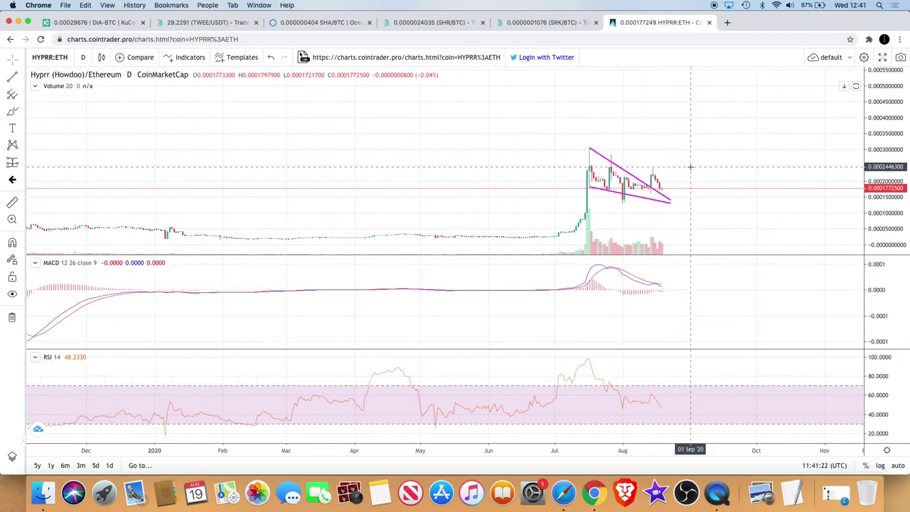
scroll(594, 217, down, 2)
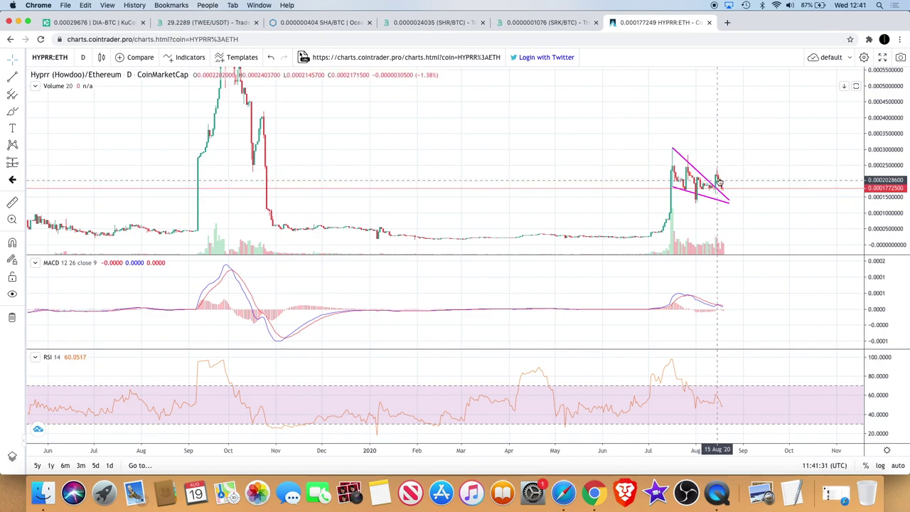
click(728, 204)
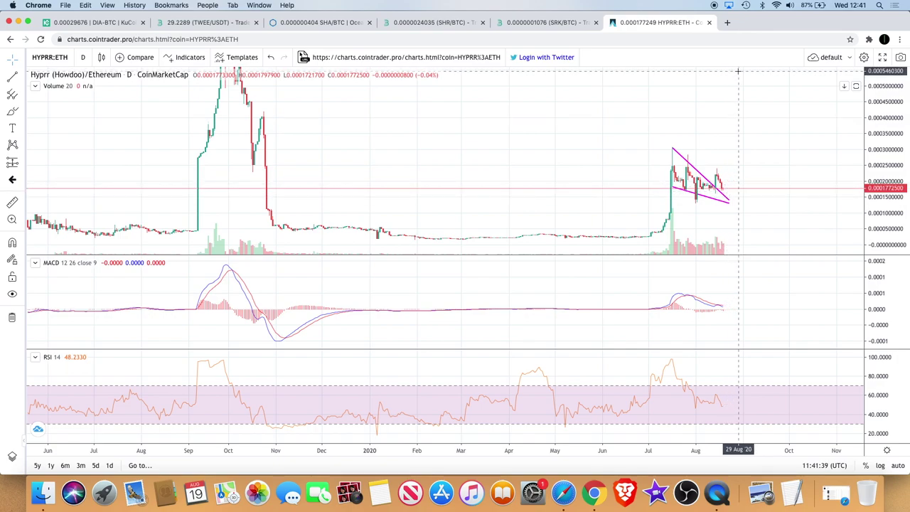
scroll(739, 152, down, 3)
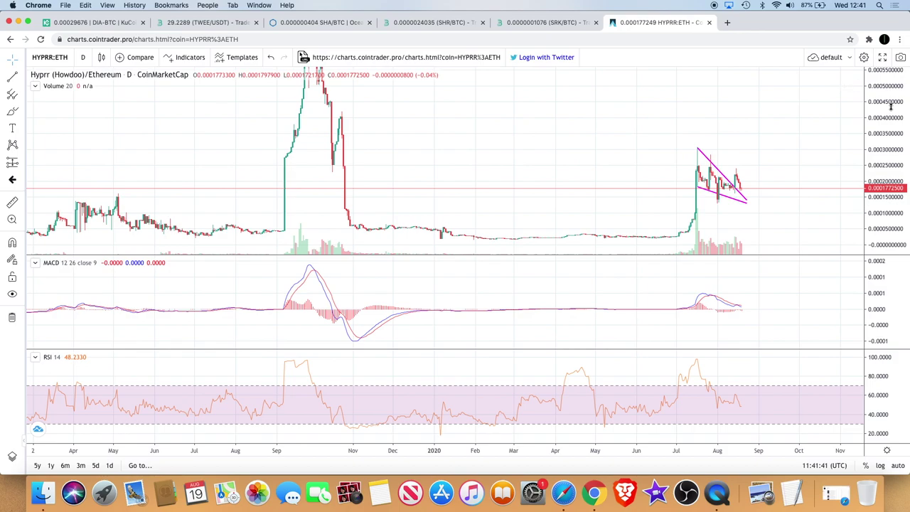
drag(890, 105, 890, 127)
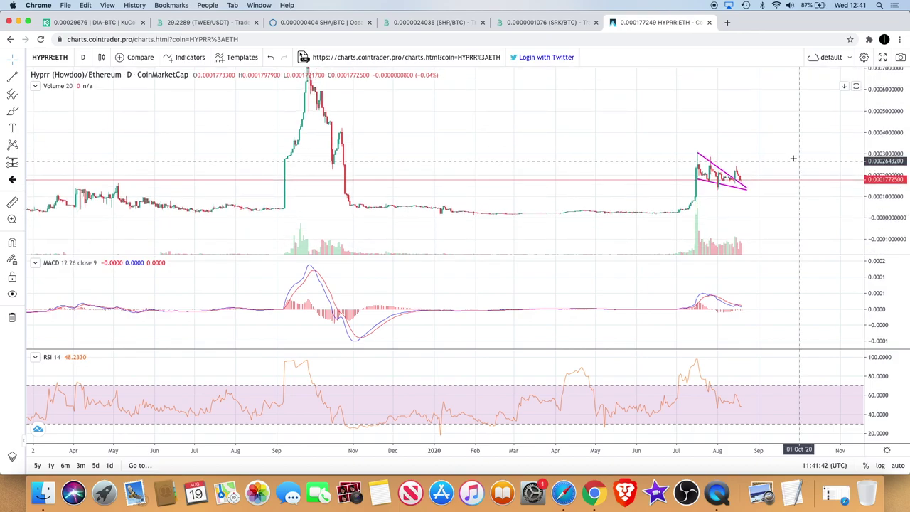
scroll(790, 182, up, 1)
scroll(790, 183, up, 1)
scroll(790, 183, up, 2)
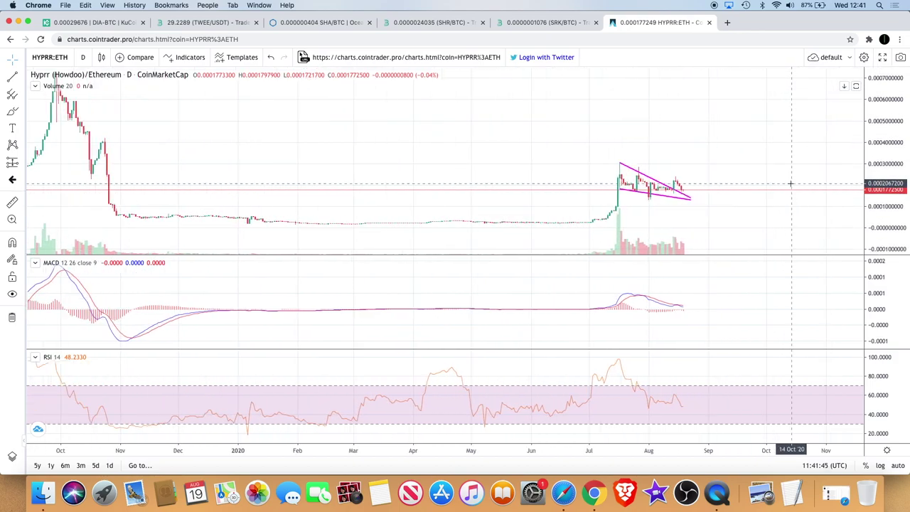
scroll(790, 183, up, 1)
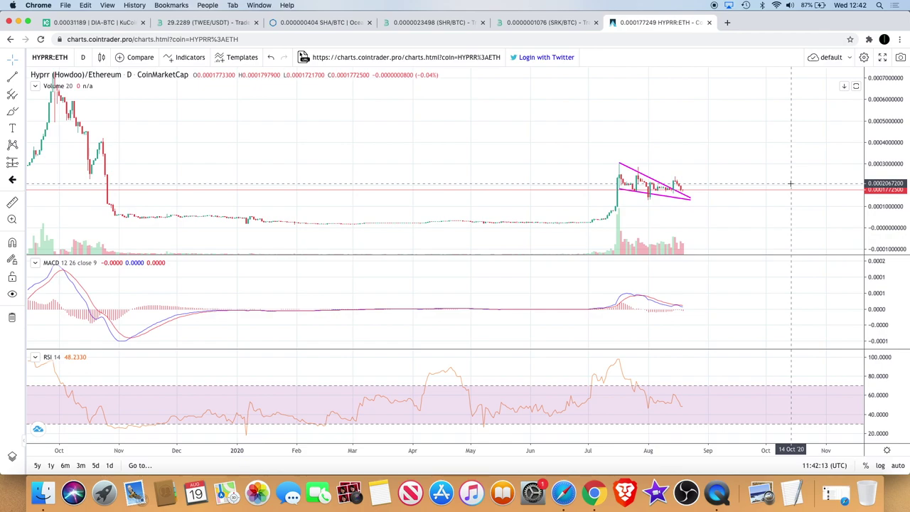
scroll(789, 183, down, 2)
scroll(790, 183, down, 2)
scroll(789, 183, down, 3)
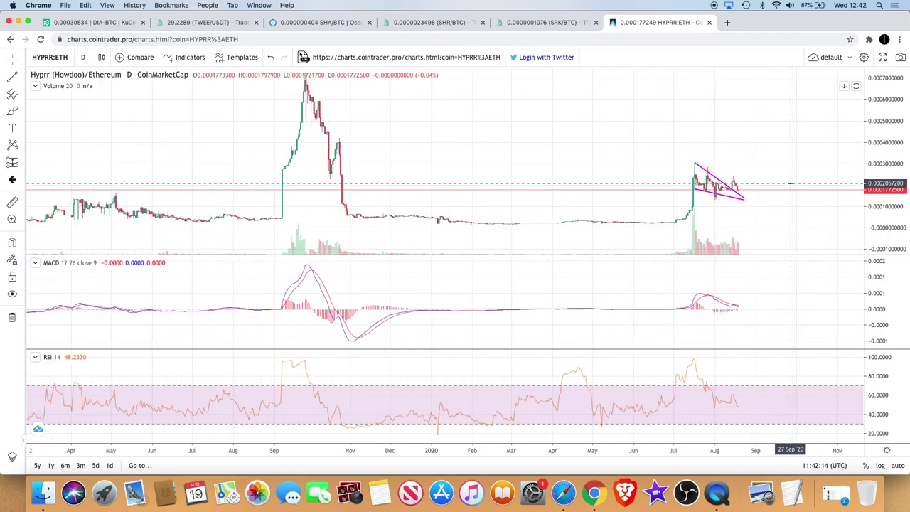
scroll(790, 183, down, 1)
scroll(790, 183, up, 2)
scroll(790, 183, up, 1)
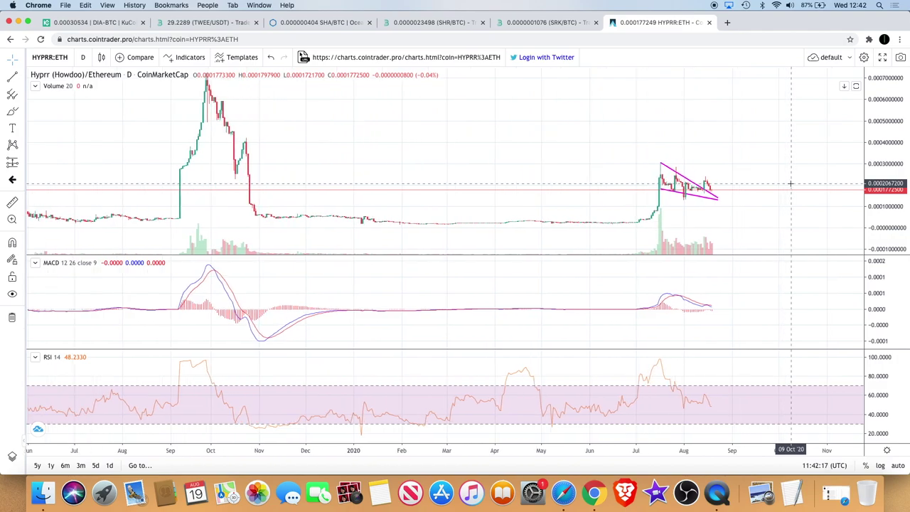
scroll(790, 183, up, 2)
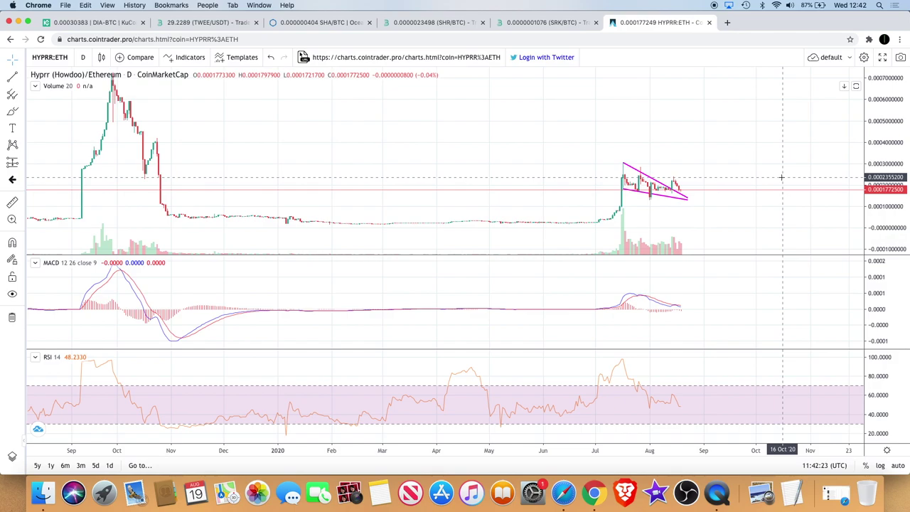
scroll(781, 177, up, 1)
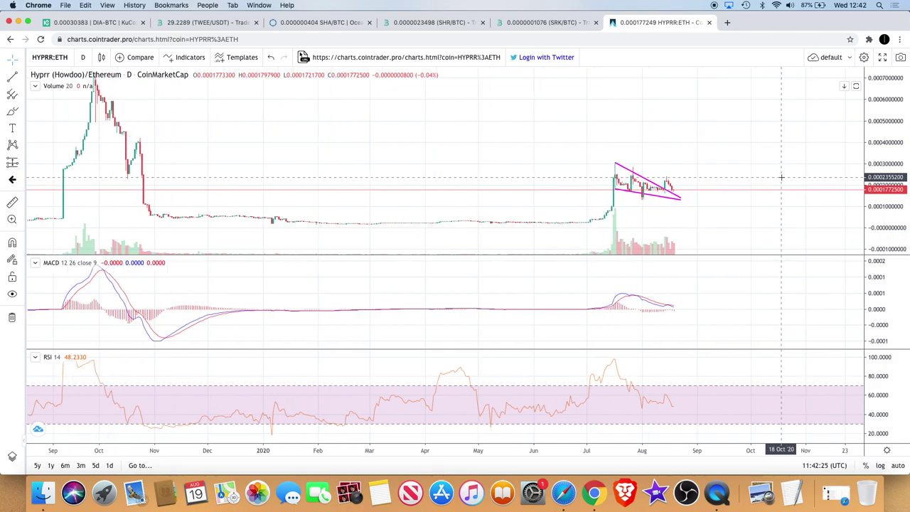
scroll(781, 177, up, 1)
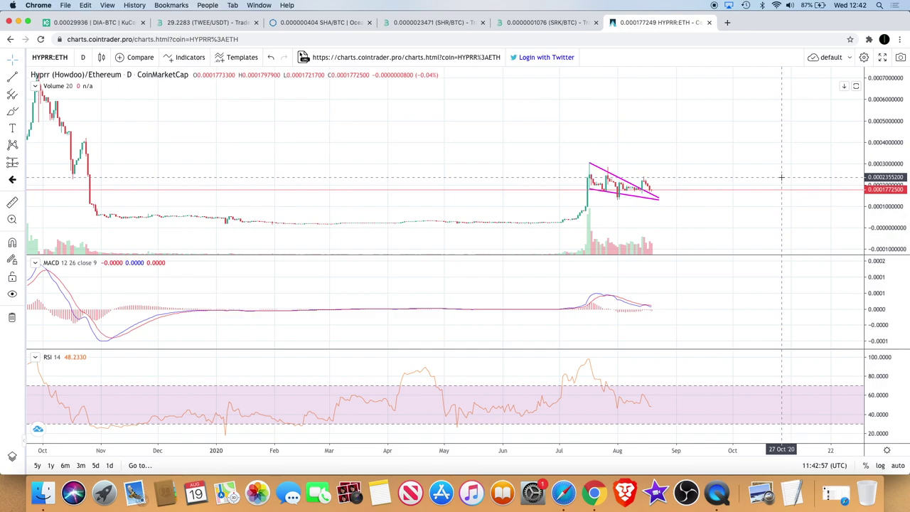
scroll(781, 177, down, 2)
scroll(781, 177, down, 5)
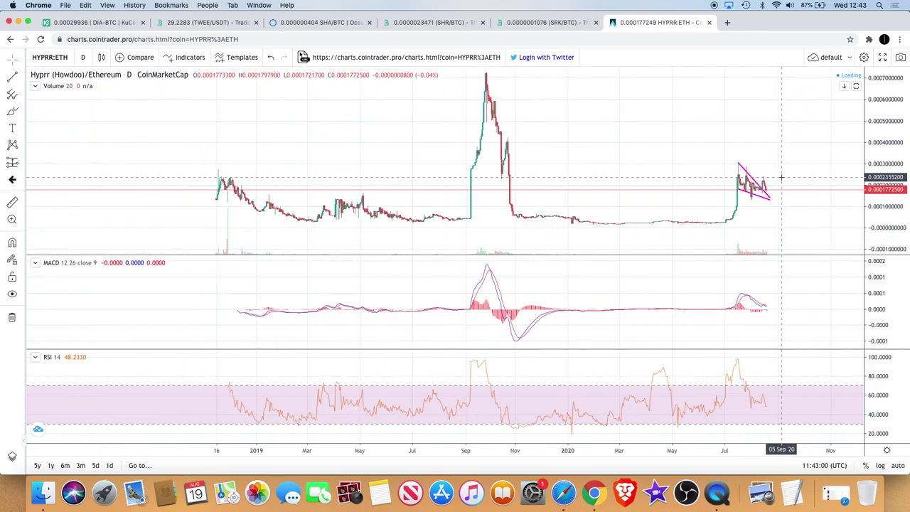
scroll(781, 177, down, 1)
scroll(781, 177, down, 1)
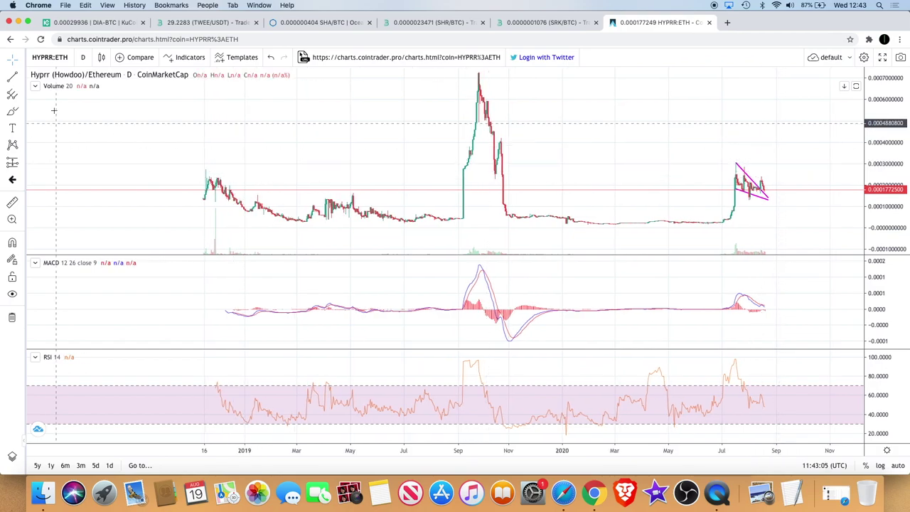
Place a horizontal resistance line across the upper part of the HYPRR/ETH falling wedge.
click(22, 78)
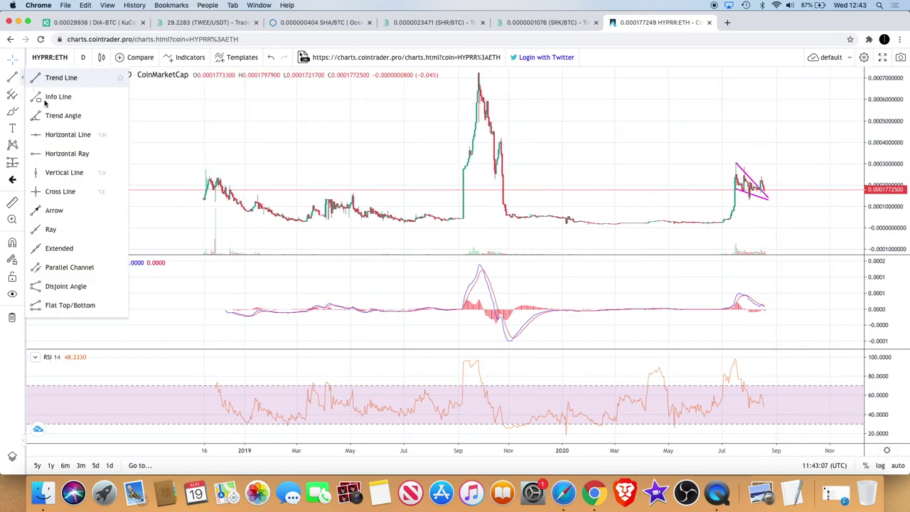
click(66, 135)
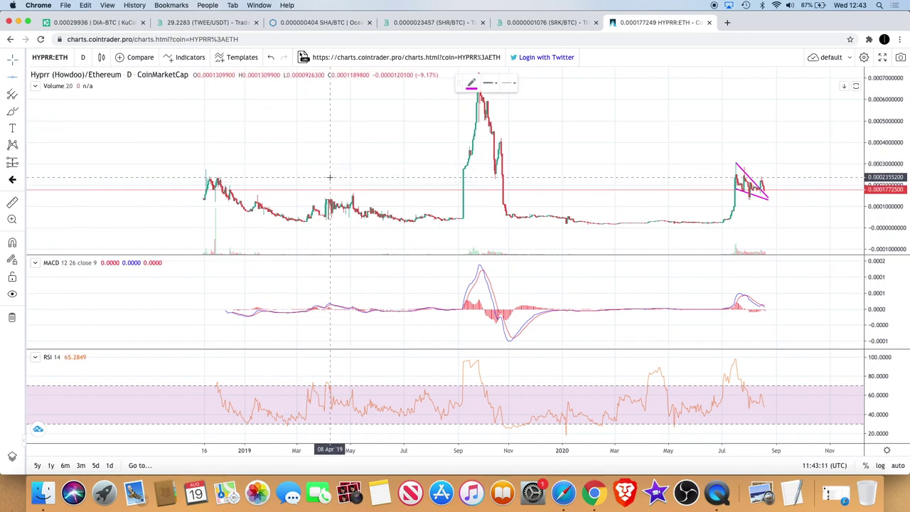
click(329, 177)
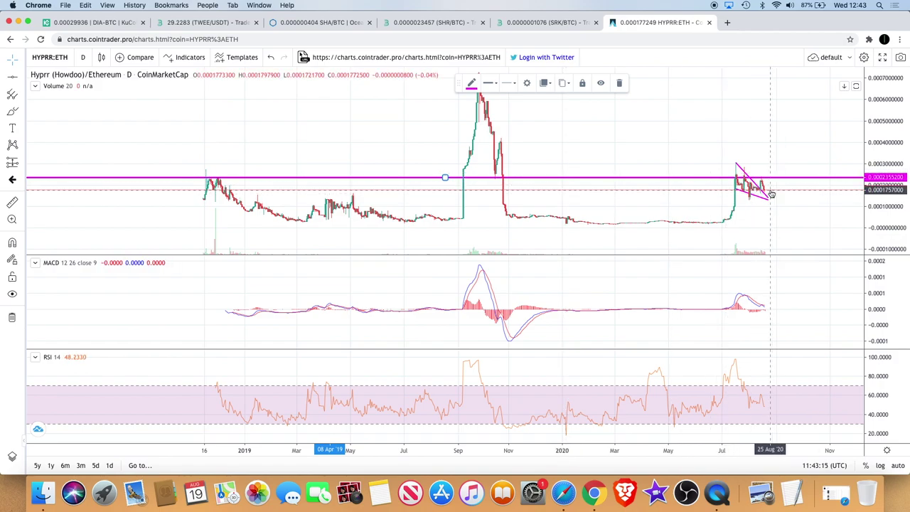
scroll(759, 197, up, 2)
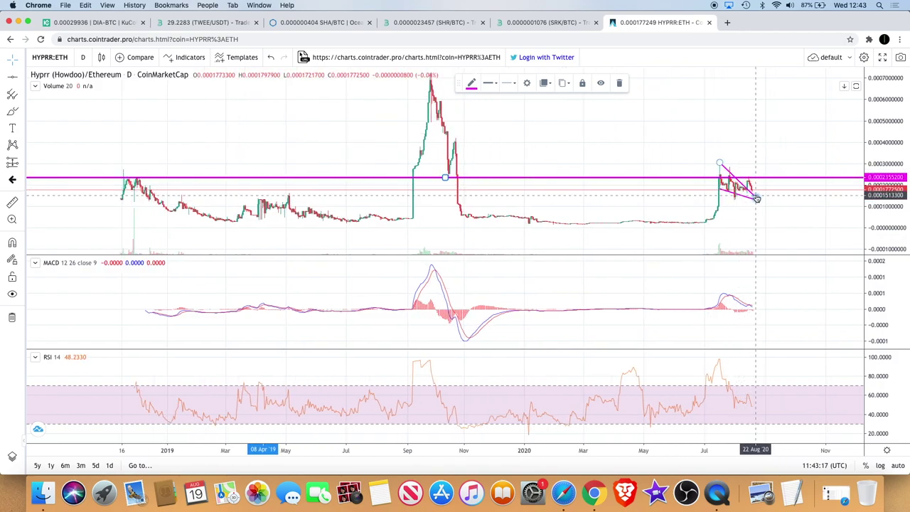
scroll(760, 213, up, 2)
scroll(725, 249, up, 1)
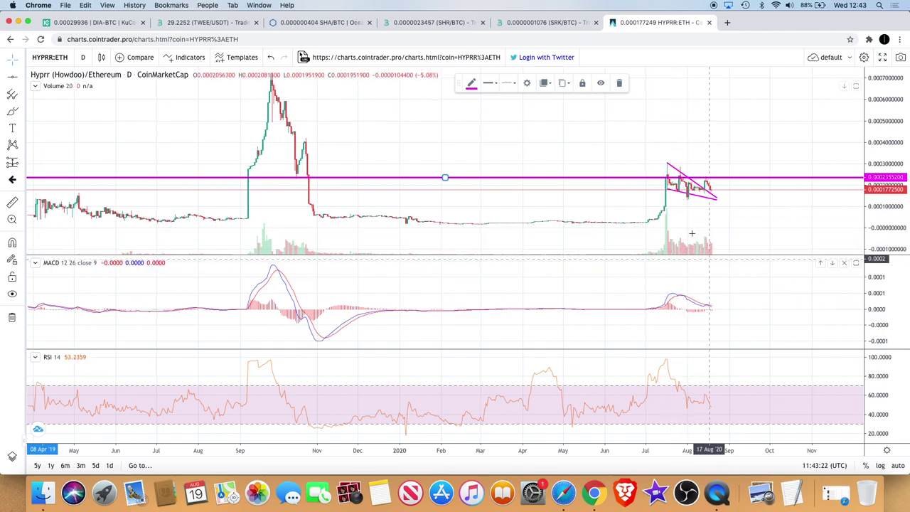
Zoom out to early 2020 and nudge the magenta line down to about 0.000235.
scroll(744, 216, up, 2)
scroll(745, 215, up, 2)
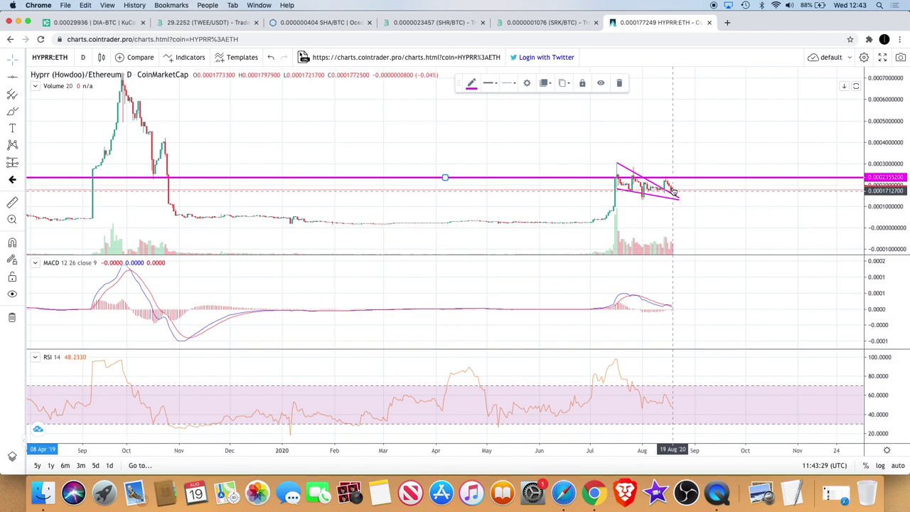
scroll(676, 197, up, 2)
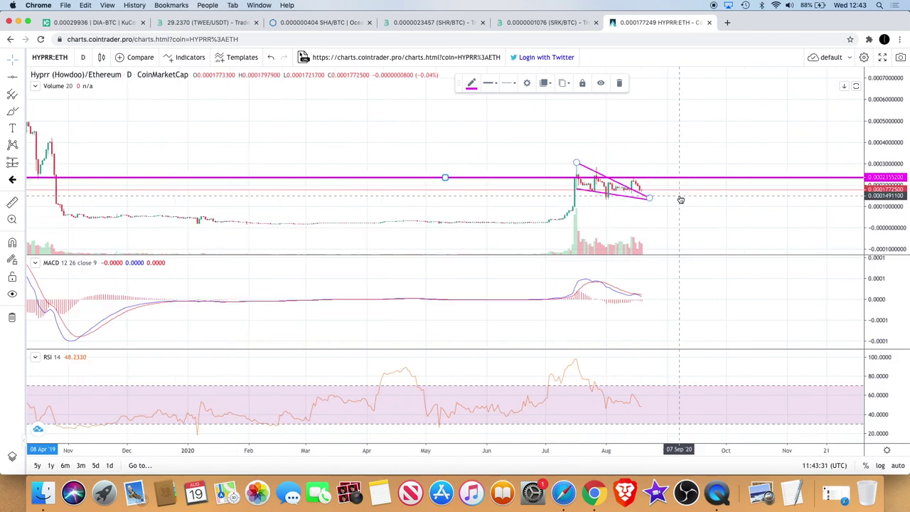
scroll(679, 198, up, 2)
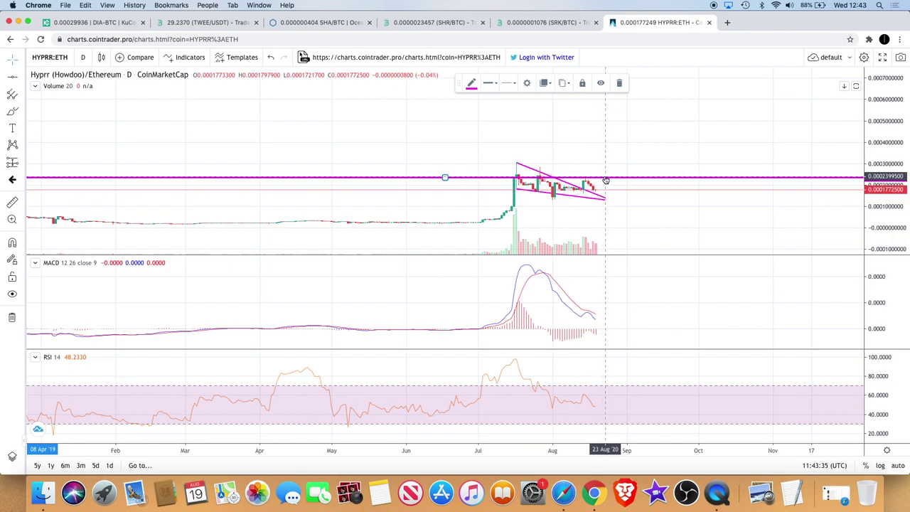
drag(605, 180, 605, 182)
scroll(606, 183, up, 2)
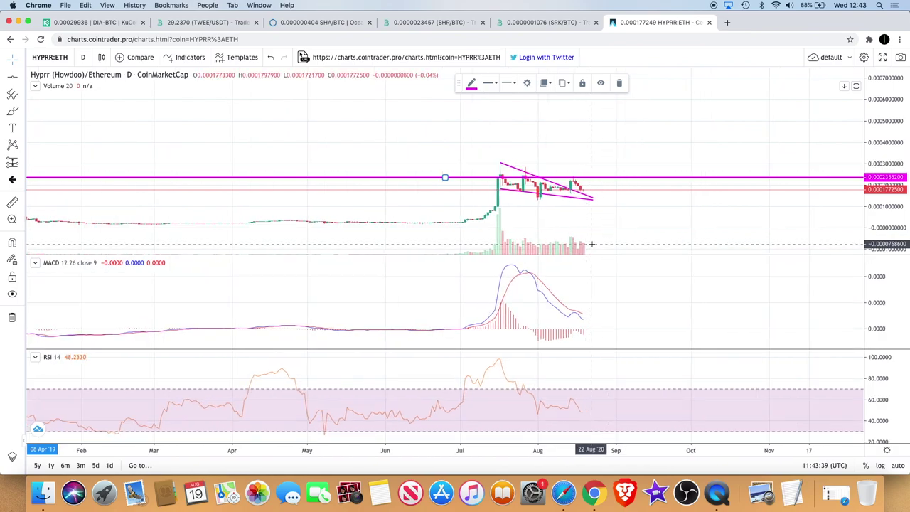
scroll(591, 243, down, 3)
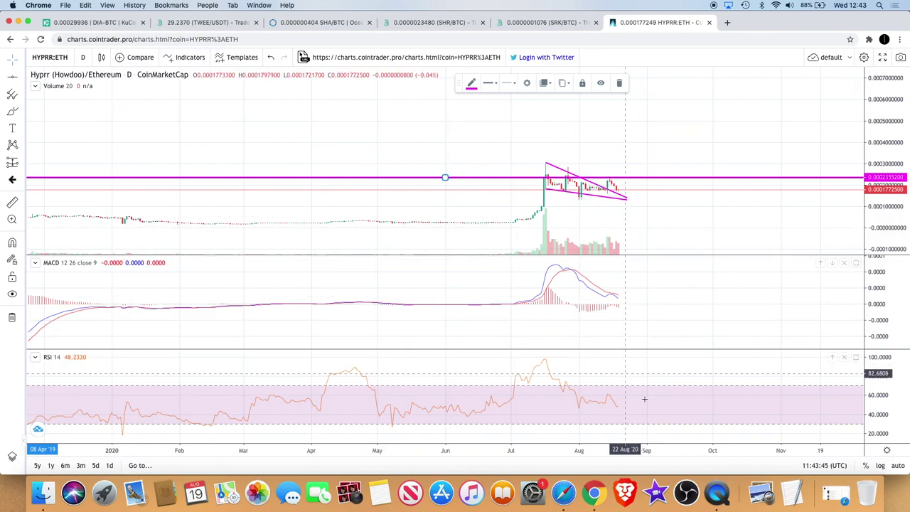
Switch the HYPRR/ETH chart to the 4-hour timeframe and pan around the wedge.
click(82, 58)
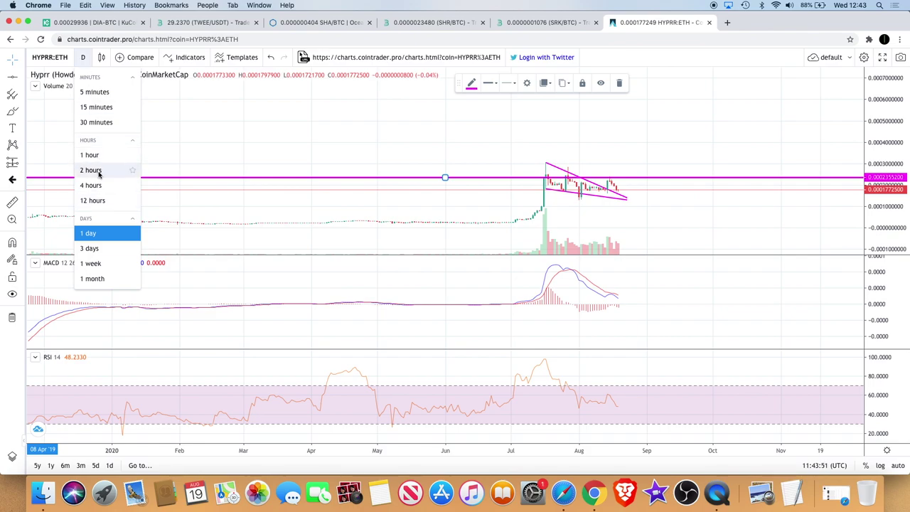
click(91, 185)
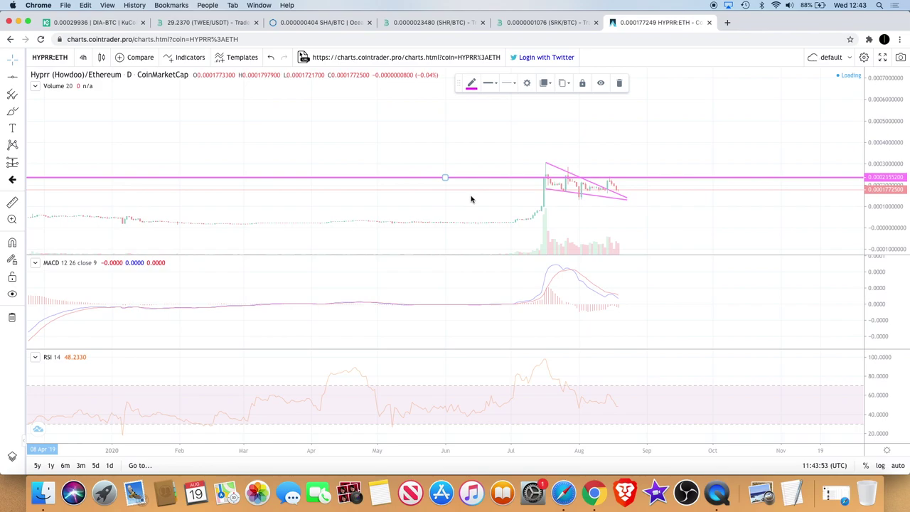
scroll(470, 199, down, 3)
scroll(470, 199, down, 2)
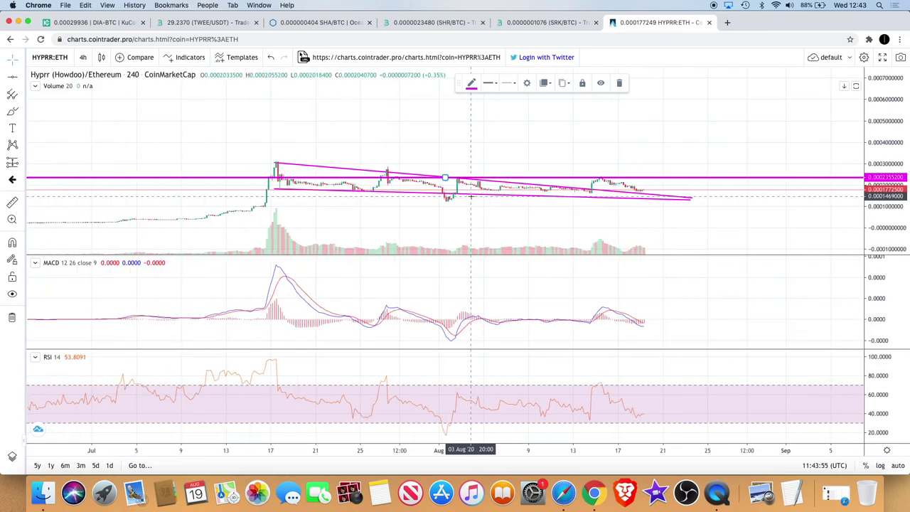
scroll(470, 195, left, 3)
scroll(470, 195, left, 2)
scroll(470, 196, right, 3)
scroll(471, 195, right, 2)
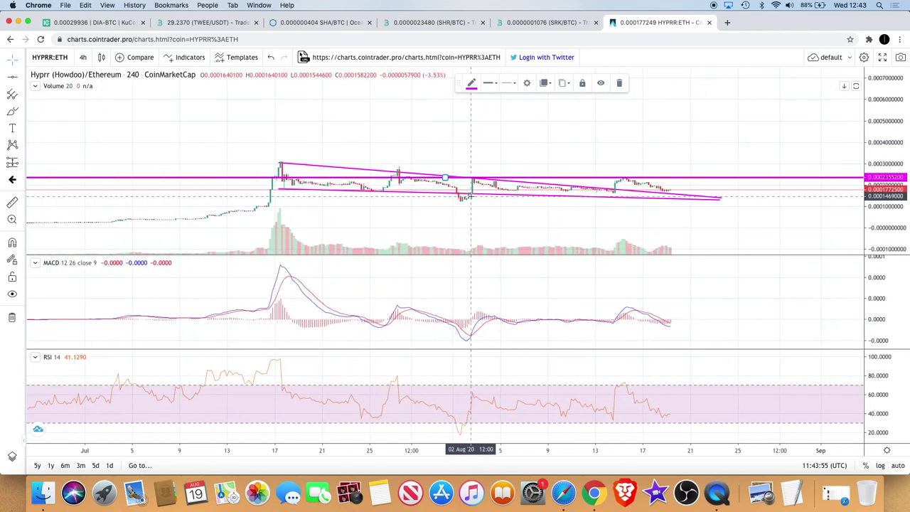
scroll(471, 196, up, 2)
scroll(470, 196, right, 3)
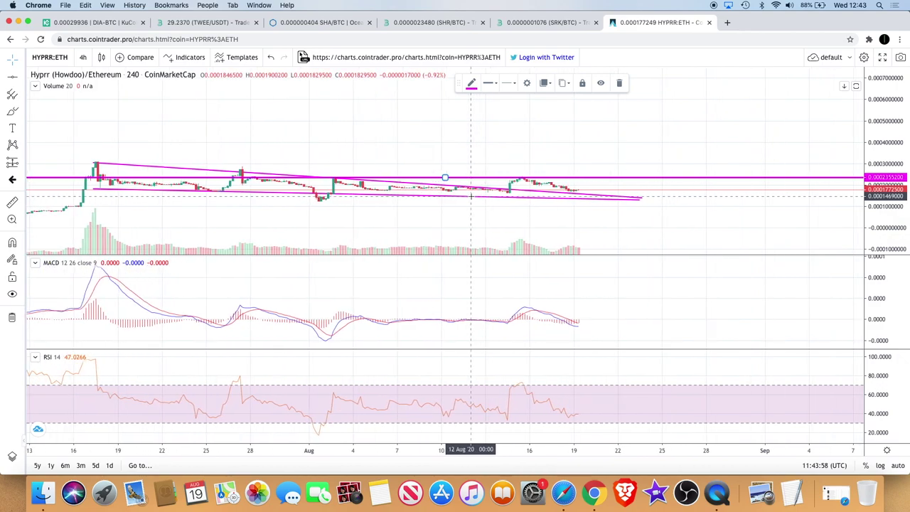
scroll(470, 195, left, 2)
scroll(471, 196, left, 3)
scroll(471, 195, down, 1)
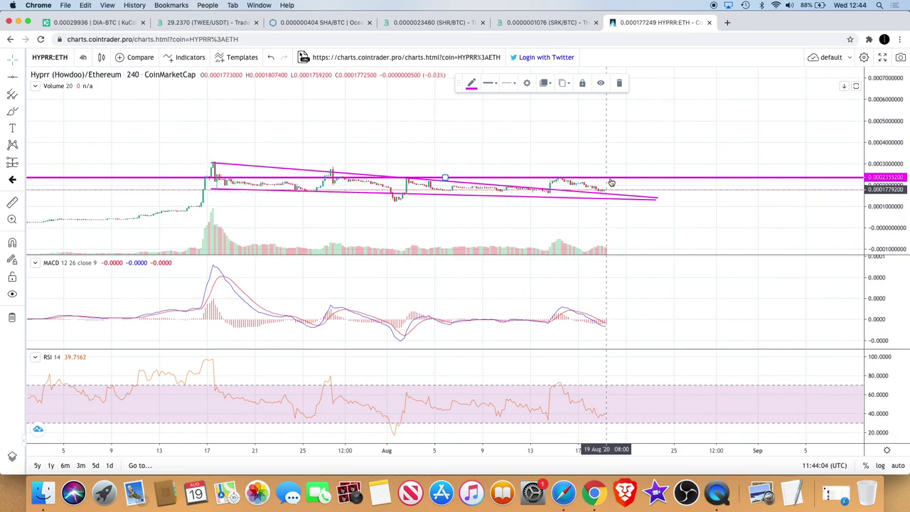
Zoom out on the 4h chart until the time axis spans roughly Feb–Sep.
scroll(634, 269, right, 5)
scroll(634, 268, up, 1)
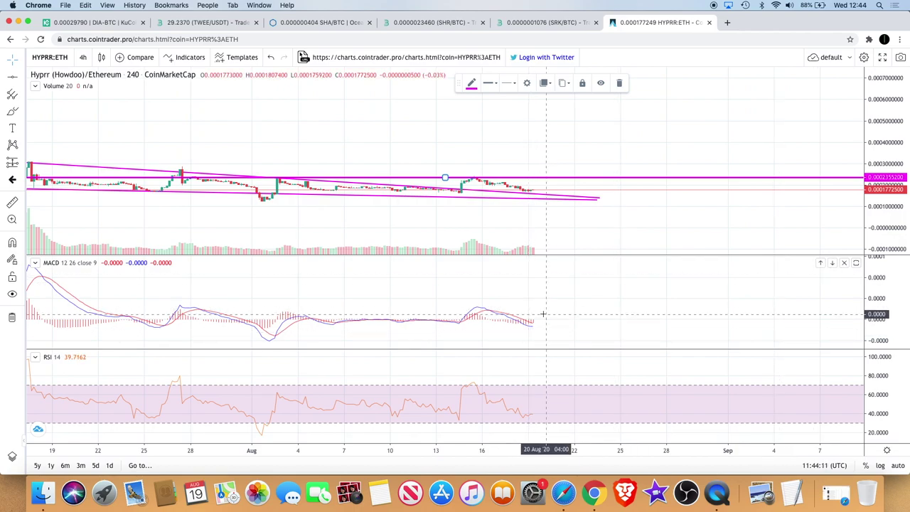
scroll(569, 356, left, 5)
scroll(576, 377, down, 1)
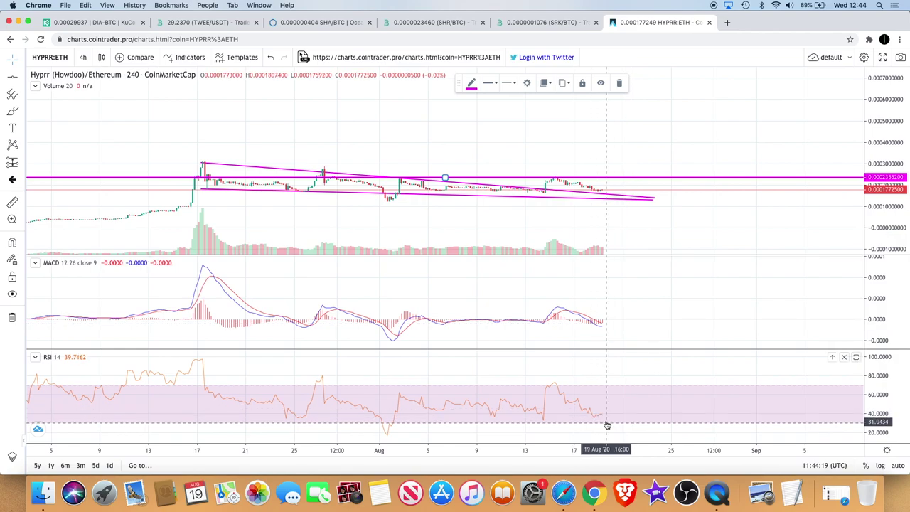
scroll(604, 320, down, 5)
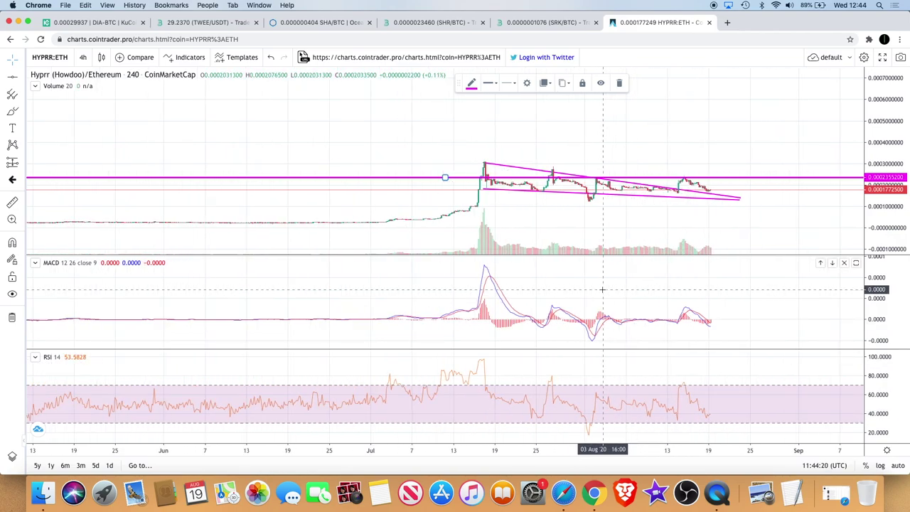
scroll(602, 290, down, 2)
scroll(602, 289, down, 2)
scroll(609, 213, down, 2)
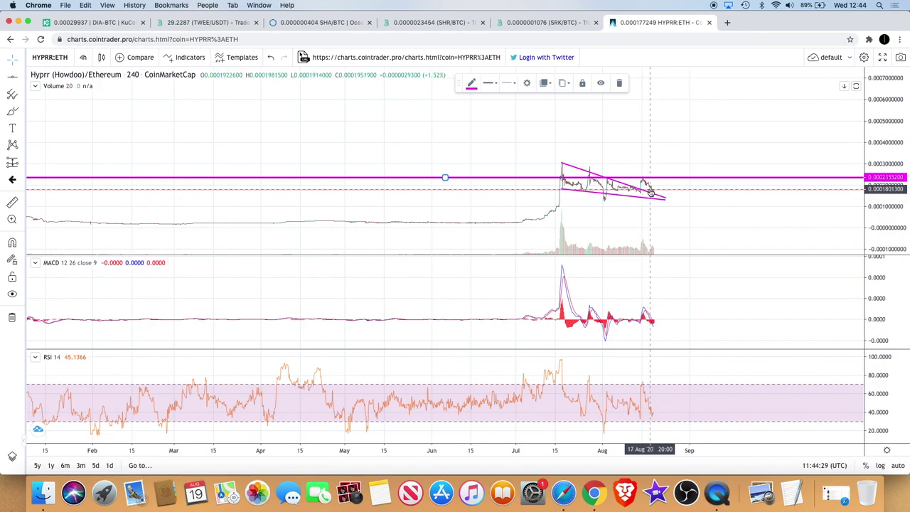
scroll(650, 193, right, 3)
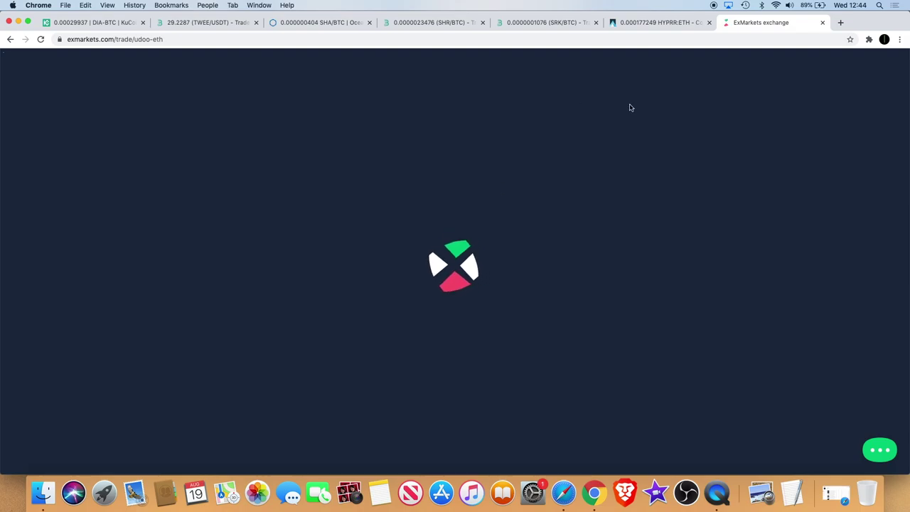
Alternate between the HYPRR/ETH 4h chart and the loading ExMarkets UDOO/ETH tab, ending on ExMarkets.
click(659, 23)
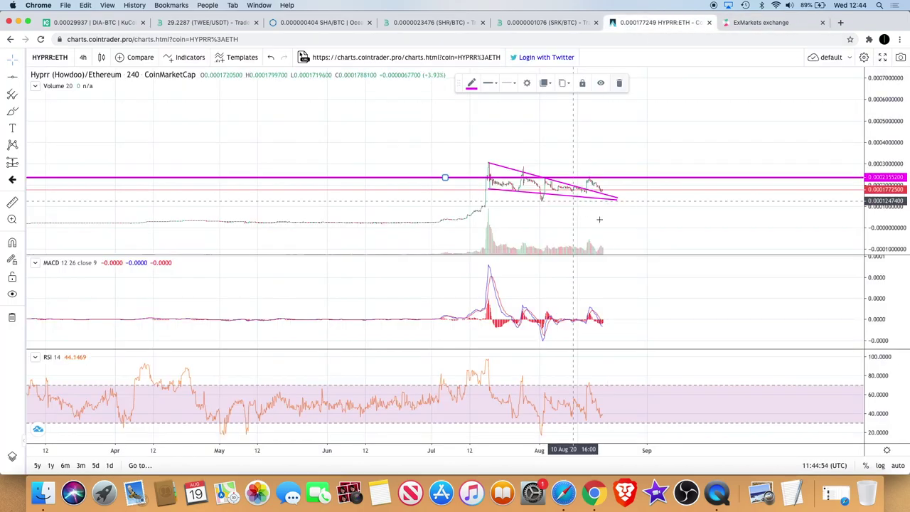
scroll(599, 219, down, 5)
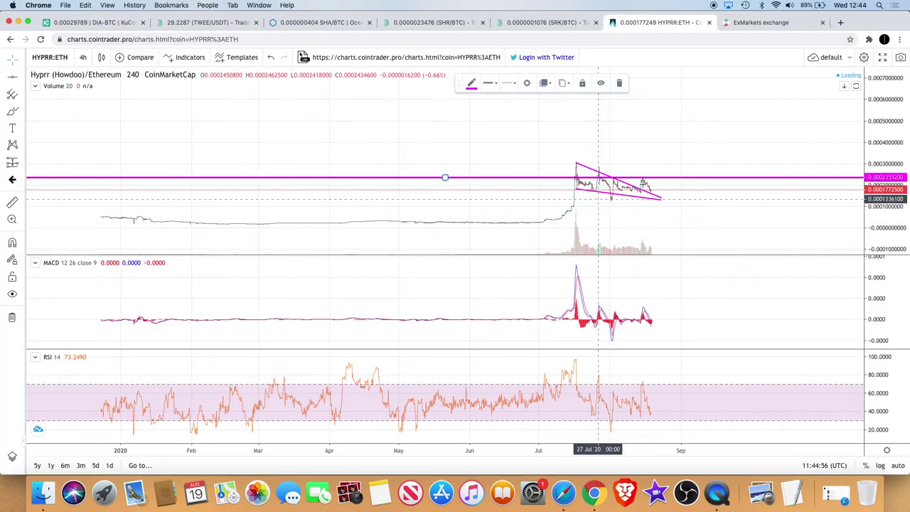
click(761, 22)
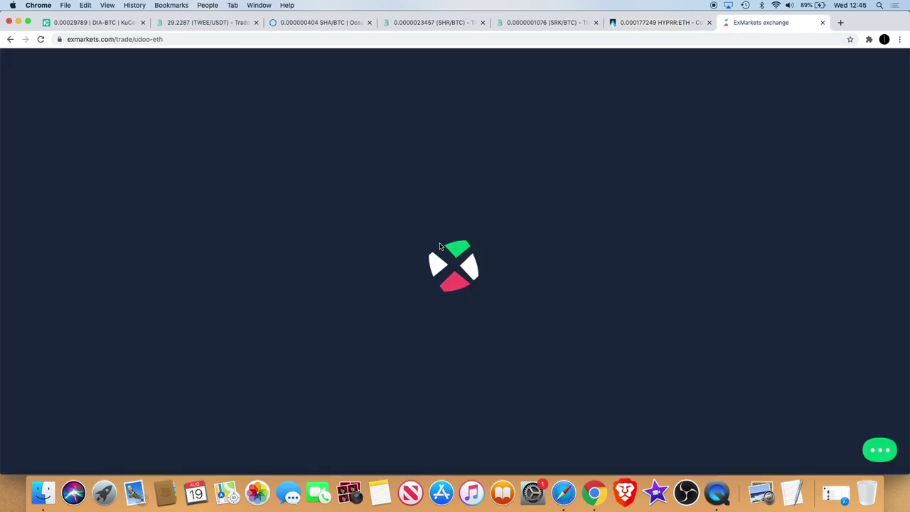
click(656, 24)
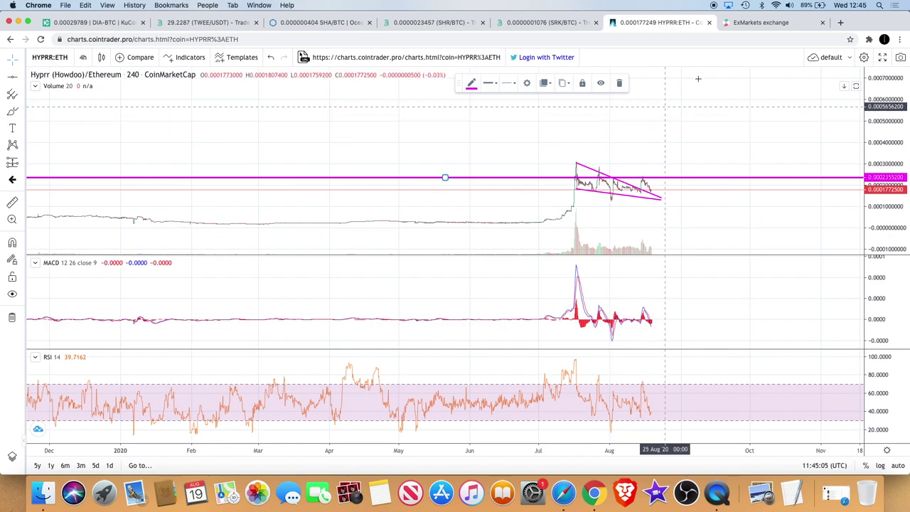
click(765, 27)
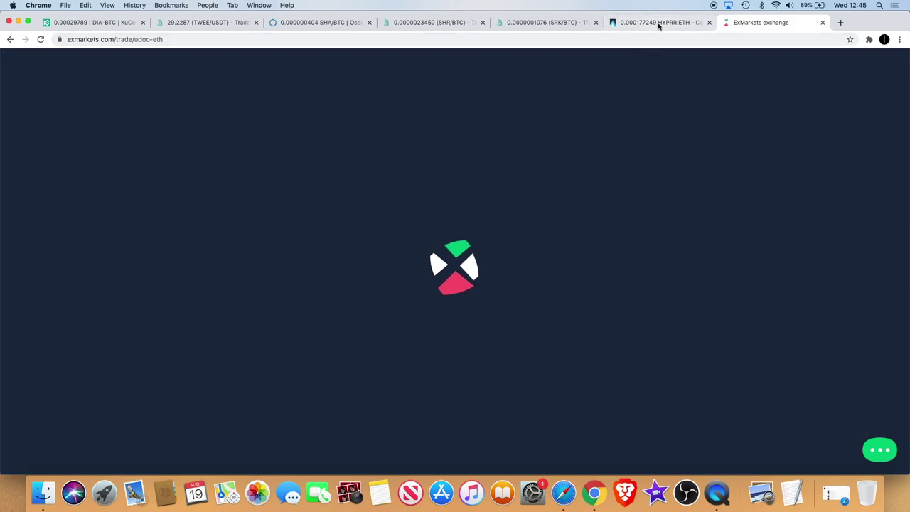
click(659, 25)
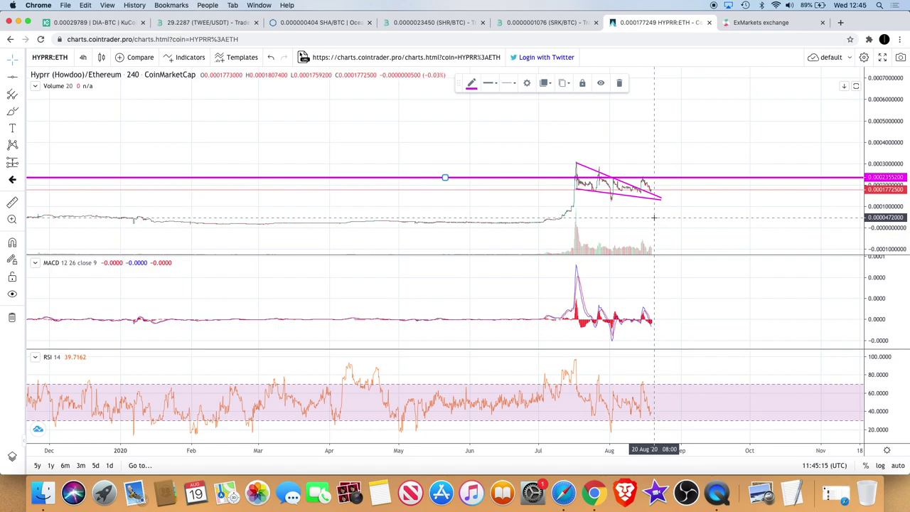
scroll(653, 217, up, 3)
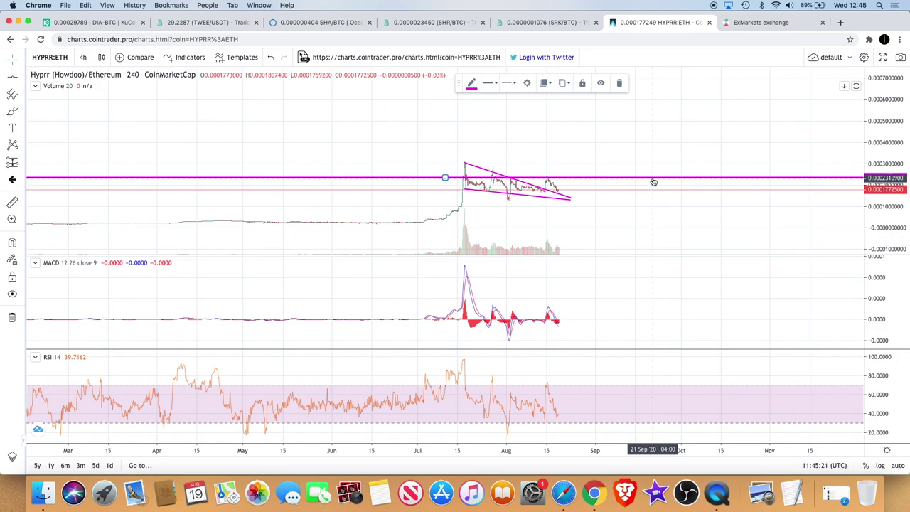
scroll(568, 182, down, 2)
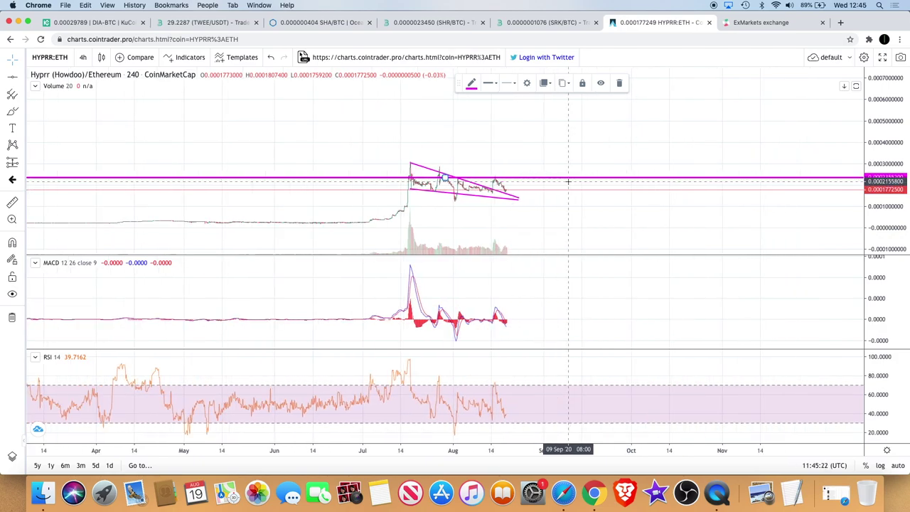
scroll(568, 182, down, 2)
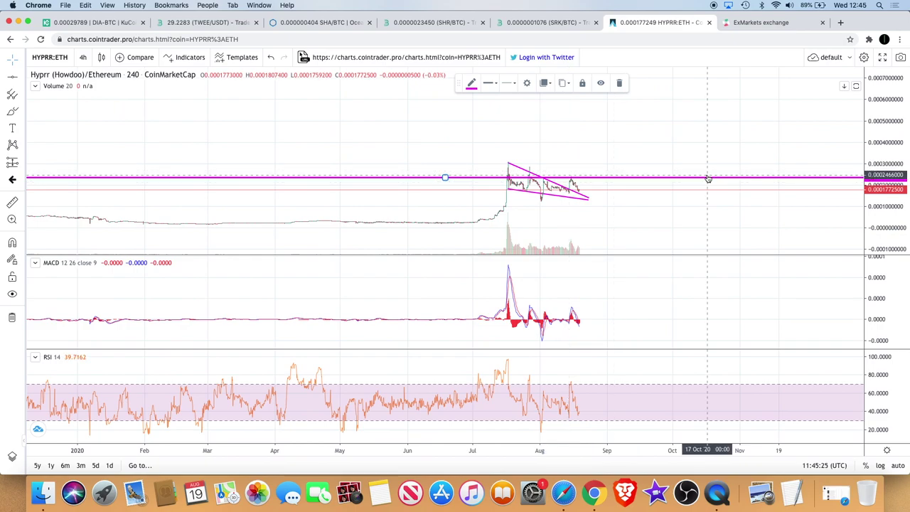
click(769, 23)
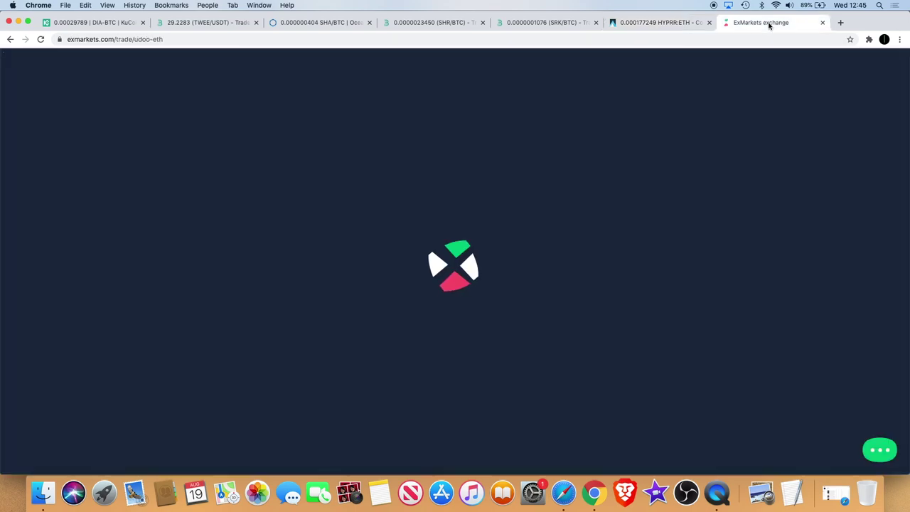
click(655, 23)
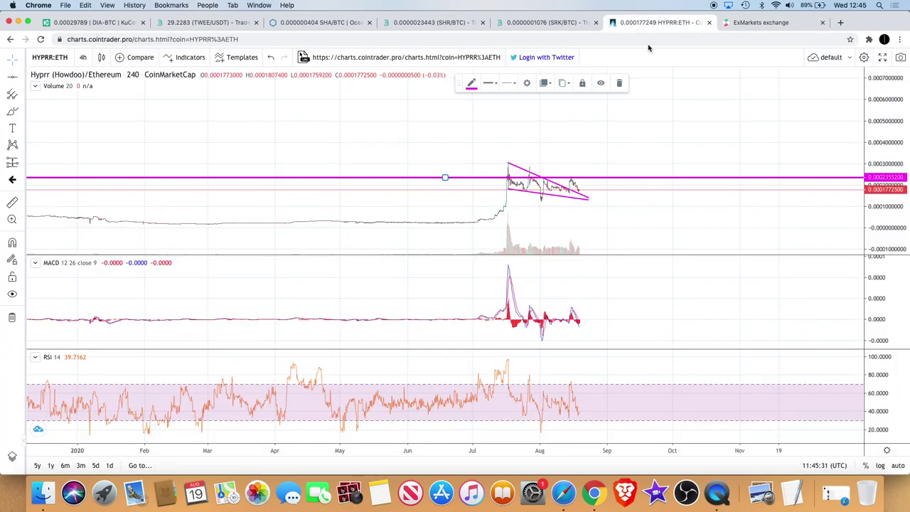
scroll(583, 213, down, 3)
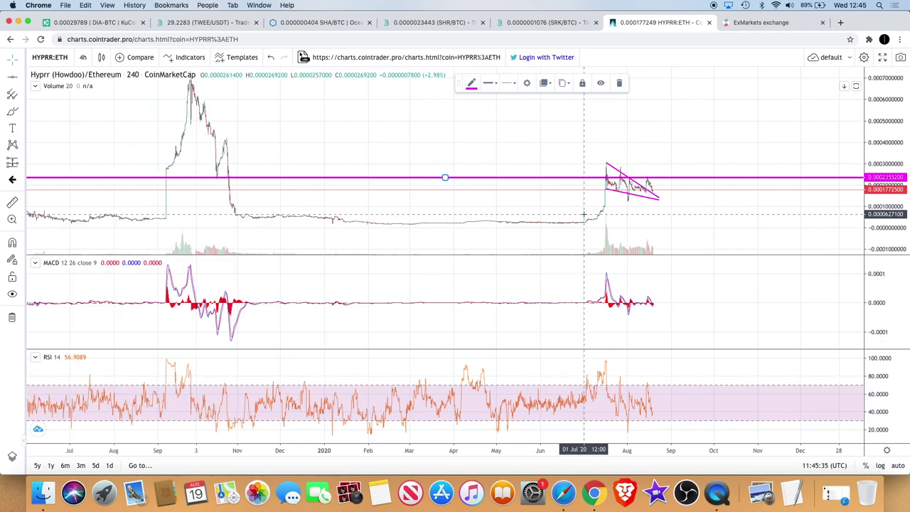
scroll(582, 213, left, 5)
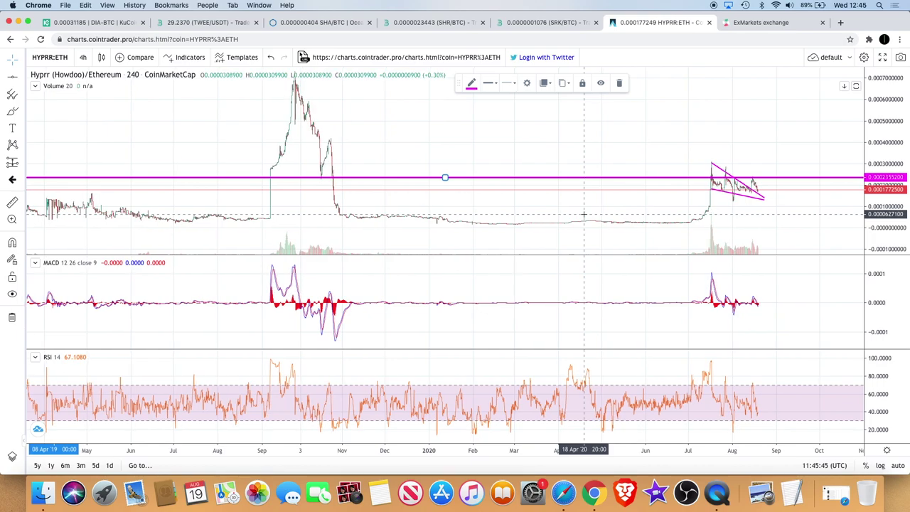
scroll(583, 213, right, 4)
scroll(583, 213, right, 3)
scroll(582, 214, right, 1)
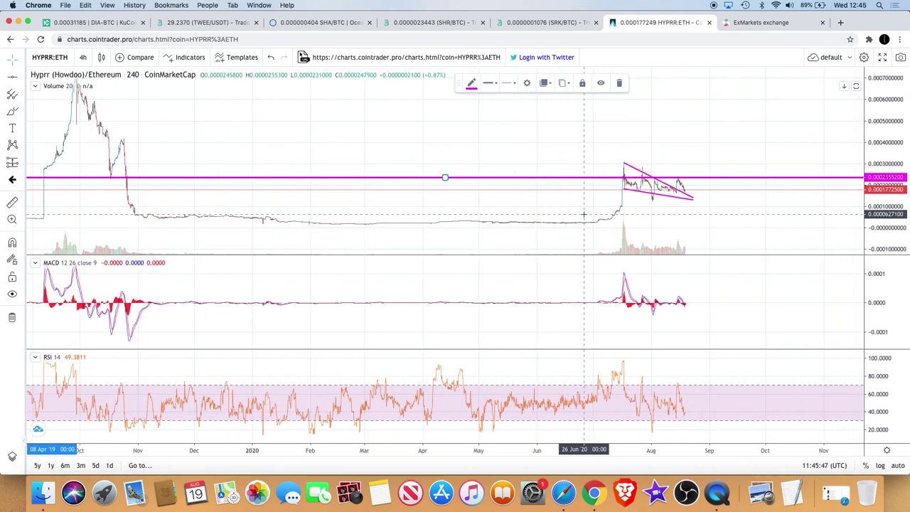
scroll(583, 213, right, 2)
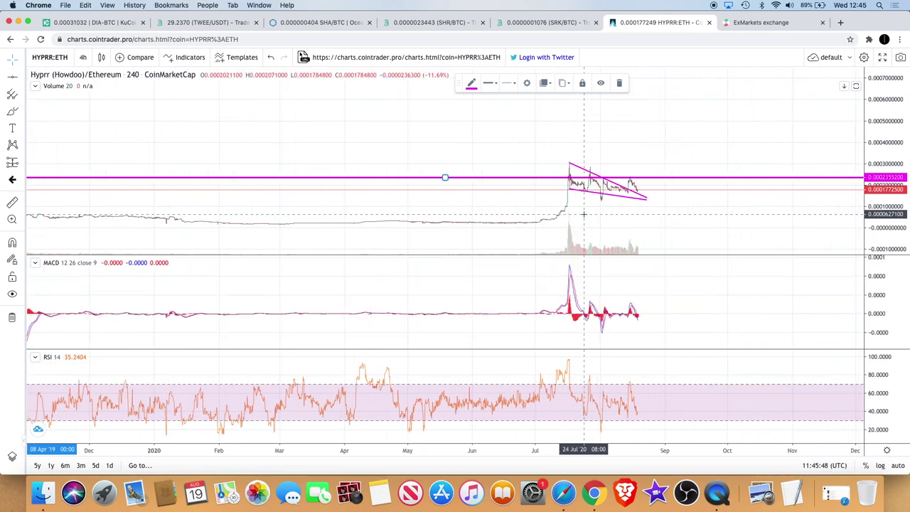
scroll(583, 213, right, 2)
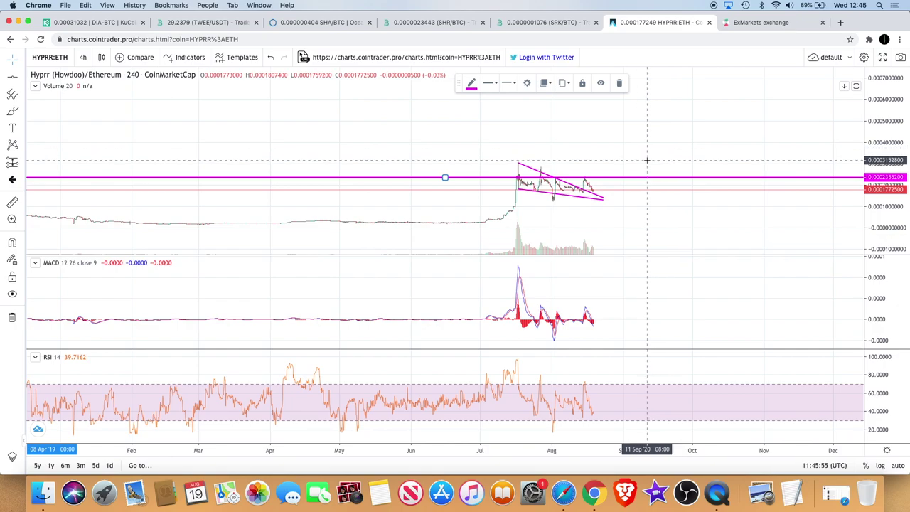
scroll(647, 160, up, 2)
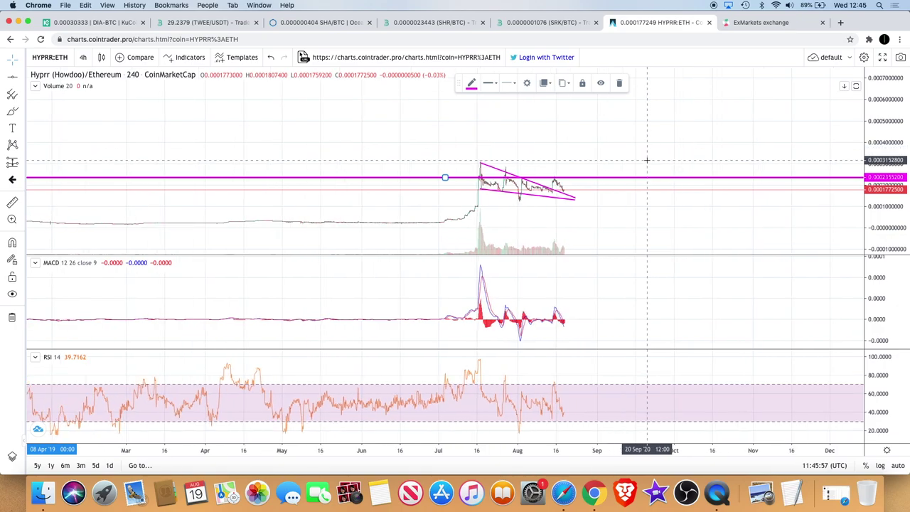